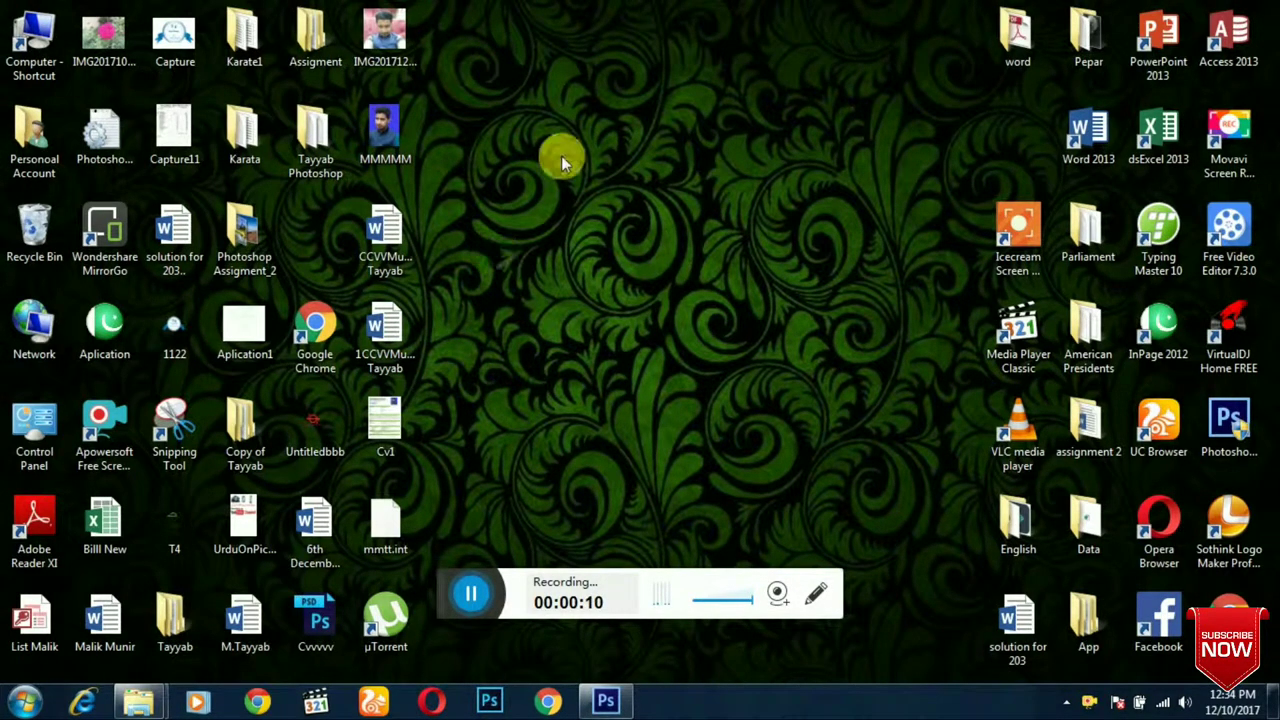
Launch Photoshop CS6 from its desktop icon, refreshing the desktop while it loads.
{"action": "left_click", "coordinate": [1235, 435]}
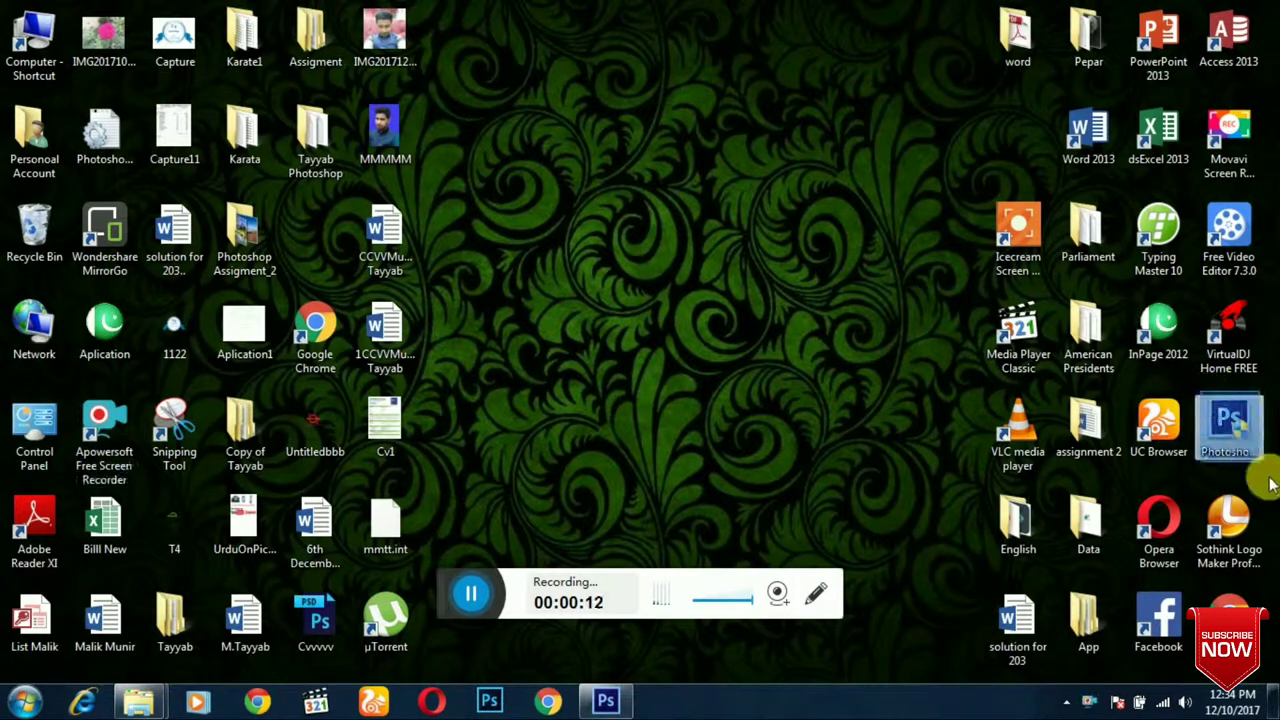
{"action": "right_click", "coordinate": [679, 123]}
{"action": "left_click", "coordinate": [762, 178]}
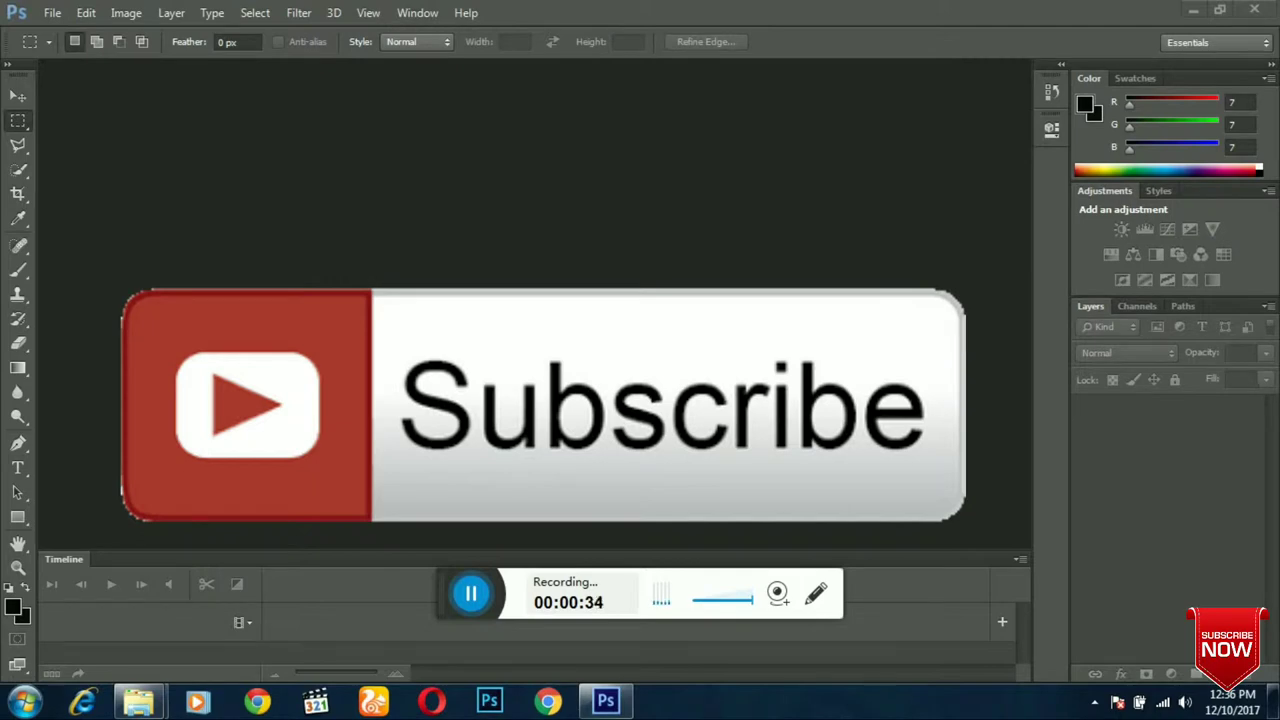
Open the senior-portraits-boy JPEG from the Downloads folder.
{"action": "left_click", "coordinate": [45, 15]}
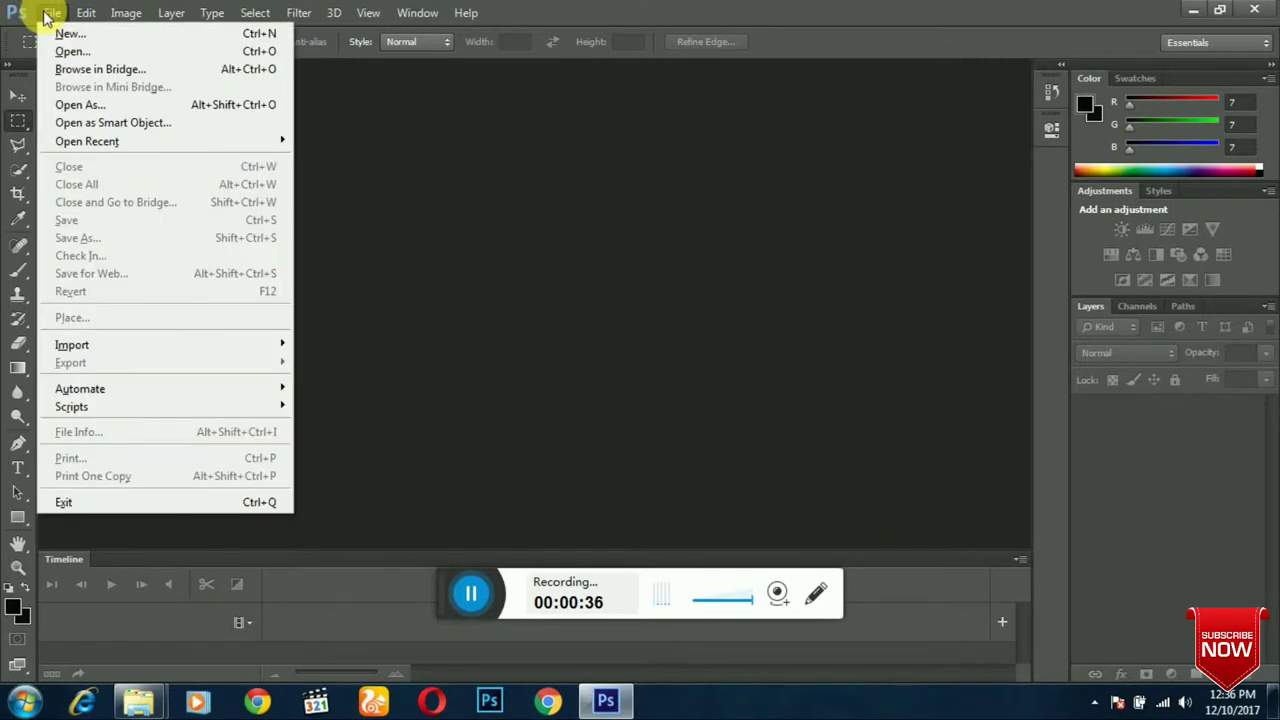
{"action": "left_click", "coordinate": [76, 50]}
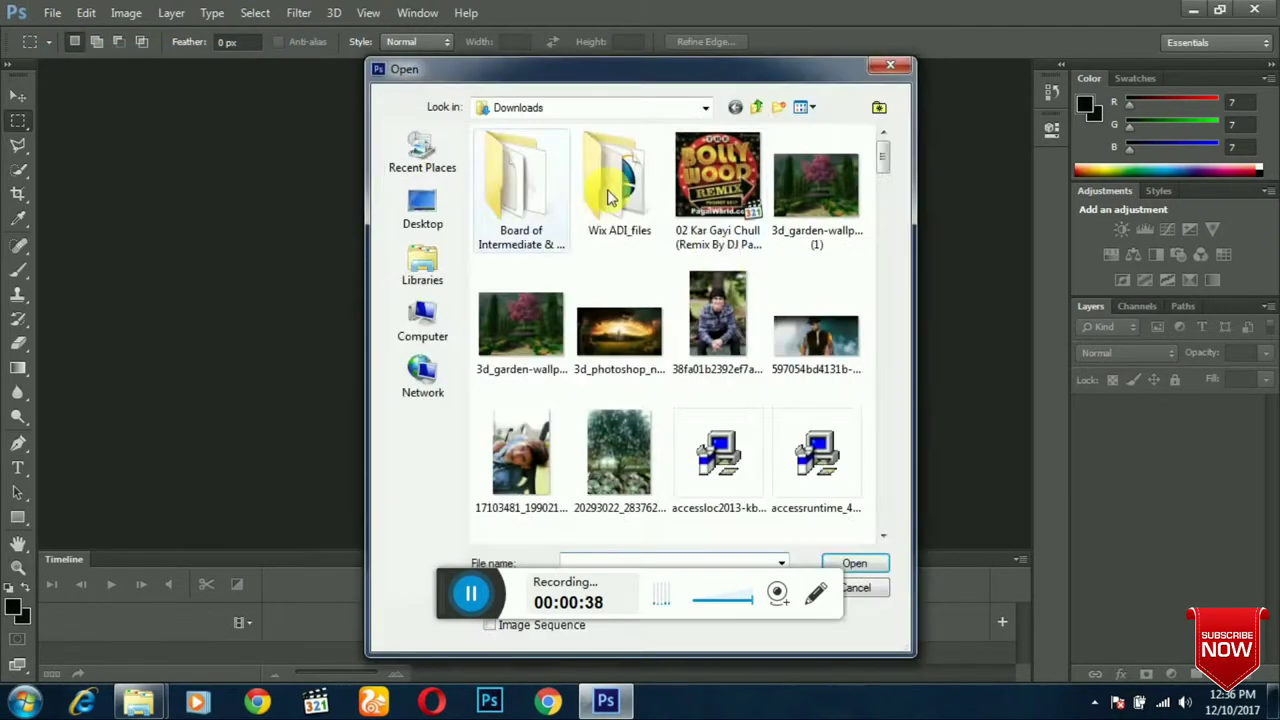
{"action": "left_click", "coordinate": [720, 316]}
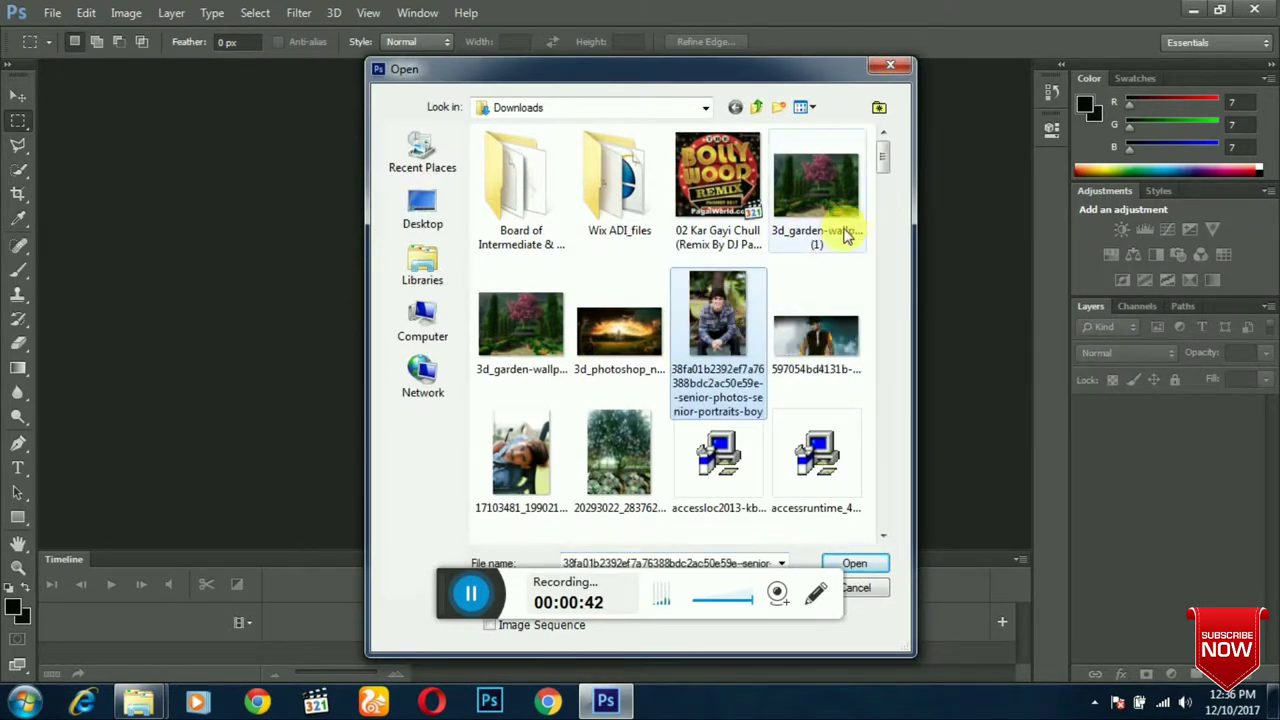
{"action": "left_click", "coordinate": [855, 563]}
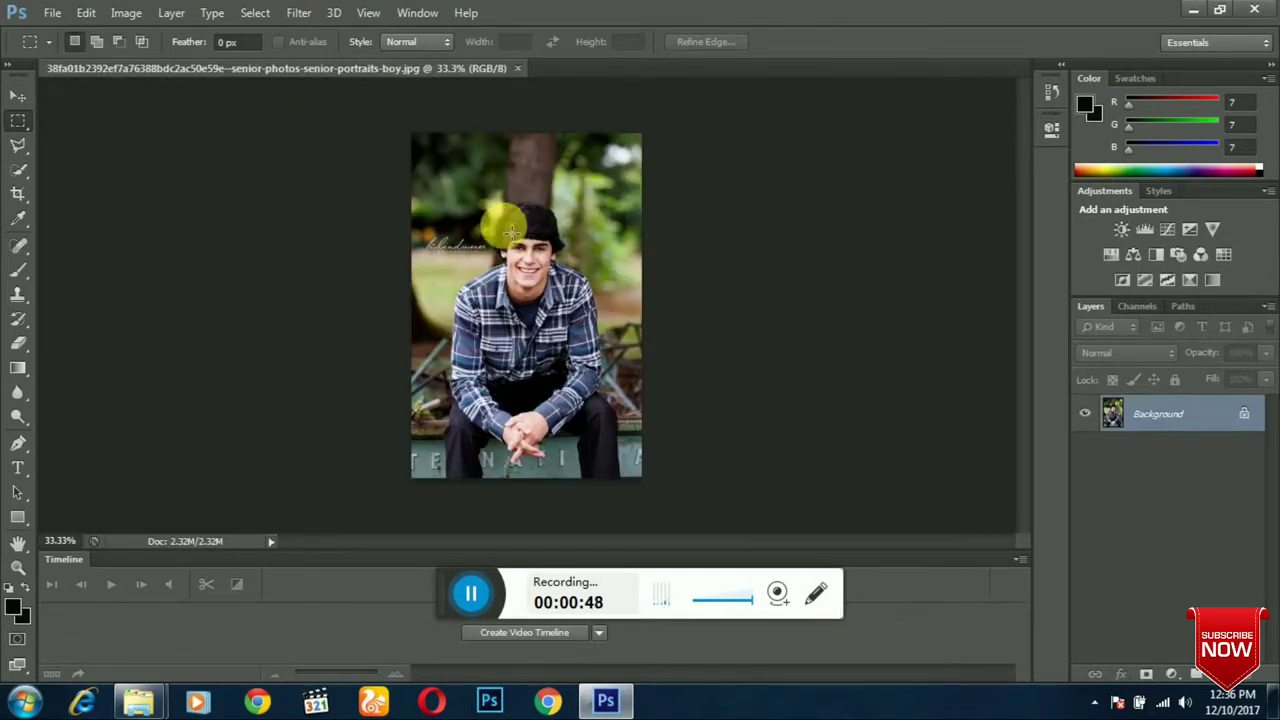
{"action": "left_click", "coordinate": [16, 172]}
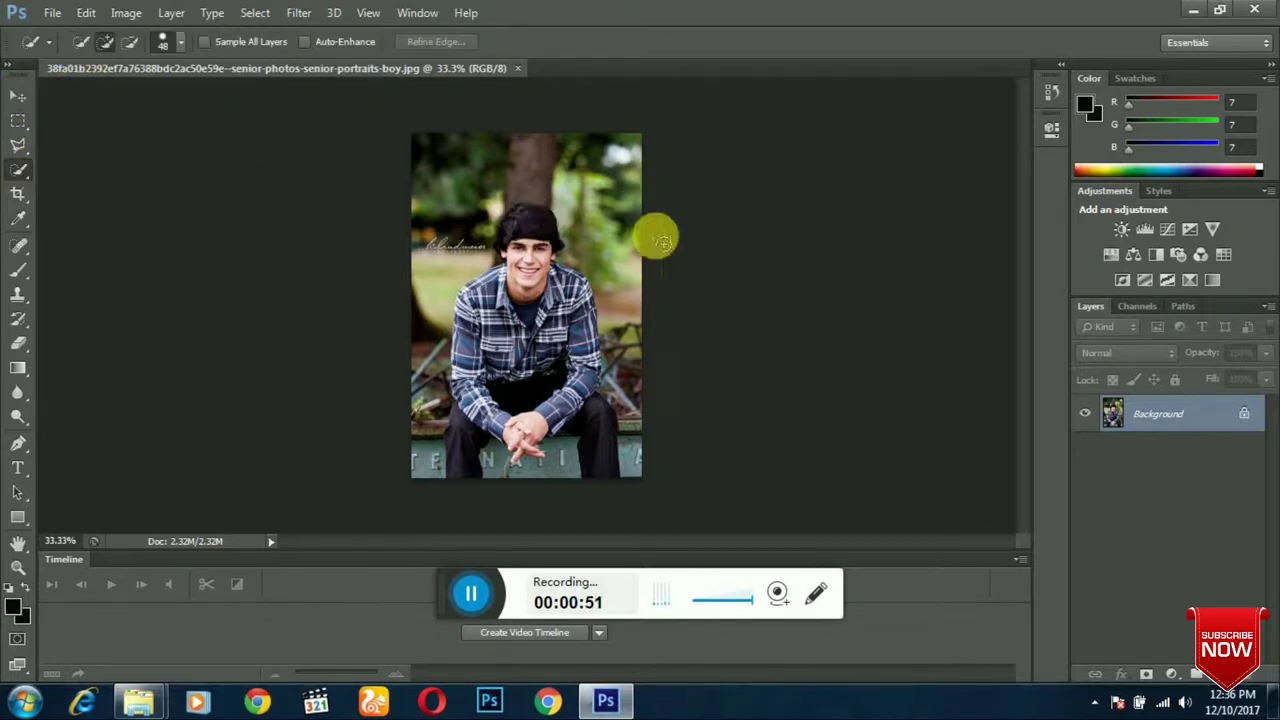
At 100% zoom, Quick-Select the boy's hair, face, neck, shoulders and chest.
{"action": "key", "text": "ctrl+plus"}
{"action": "key", "text": "ctrl+plus"}
{"action": "key", "text": "ctrl+plus"}
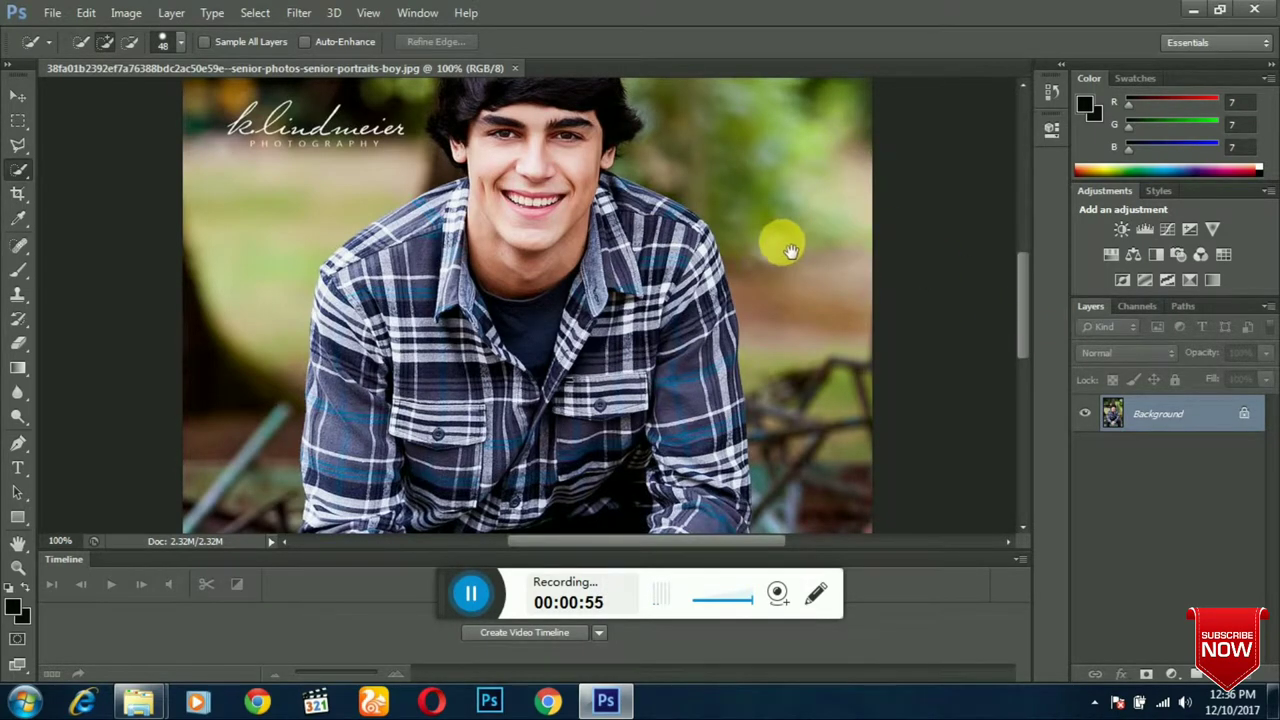
{"action": "left_click_drag", "start_coordinate": [777, 288], "coordinate": [766, 350]}
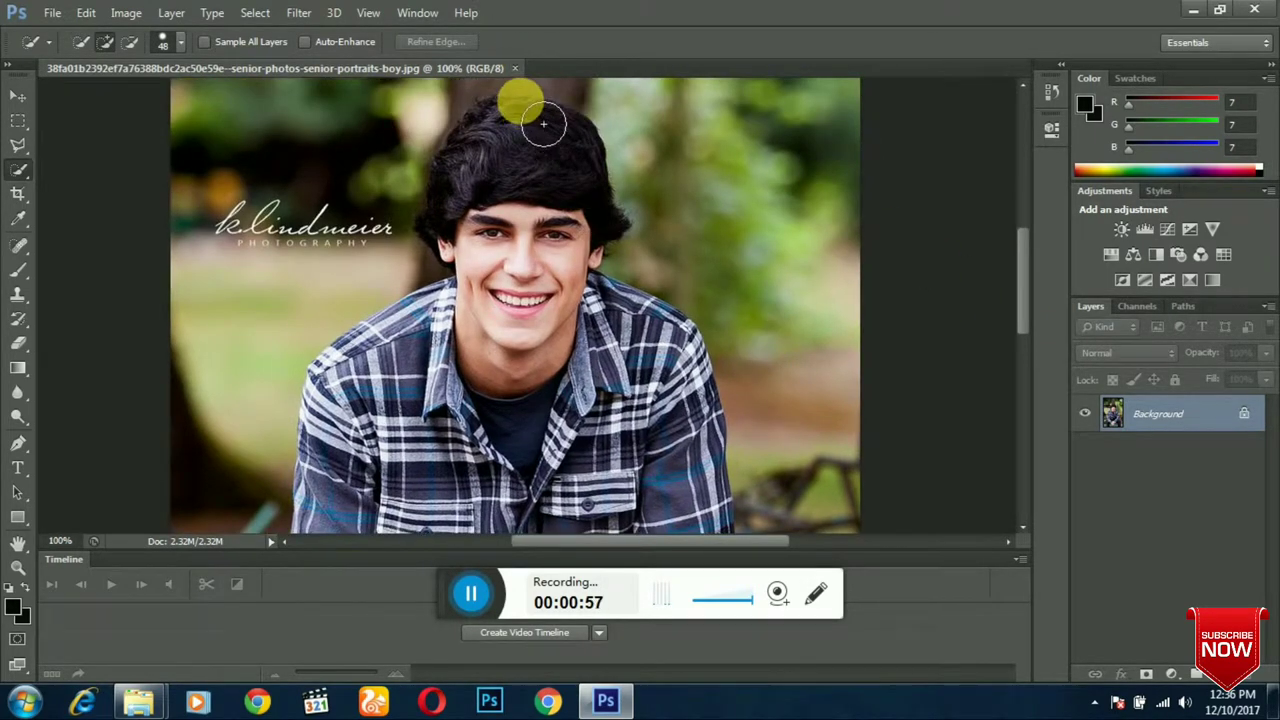
{"action": "left_click_drag", "start_coordinate": [541, 124], "coordinate": [493, 94]}
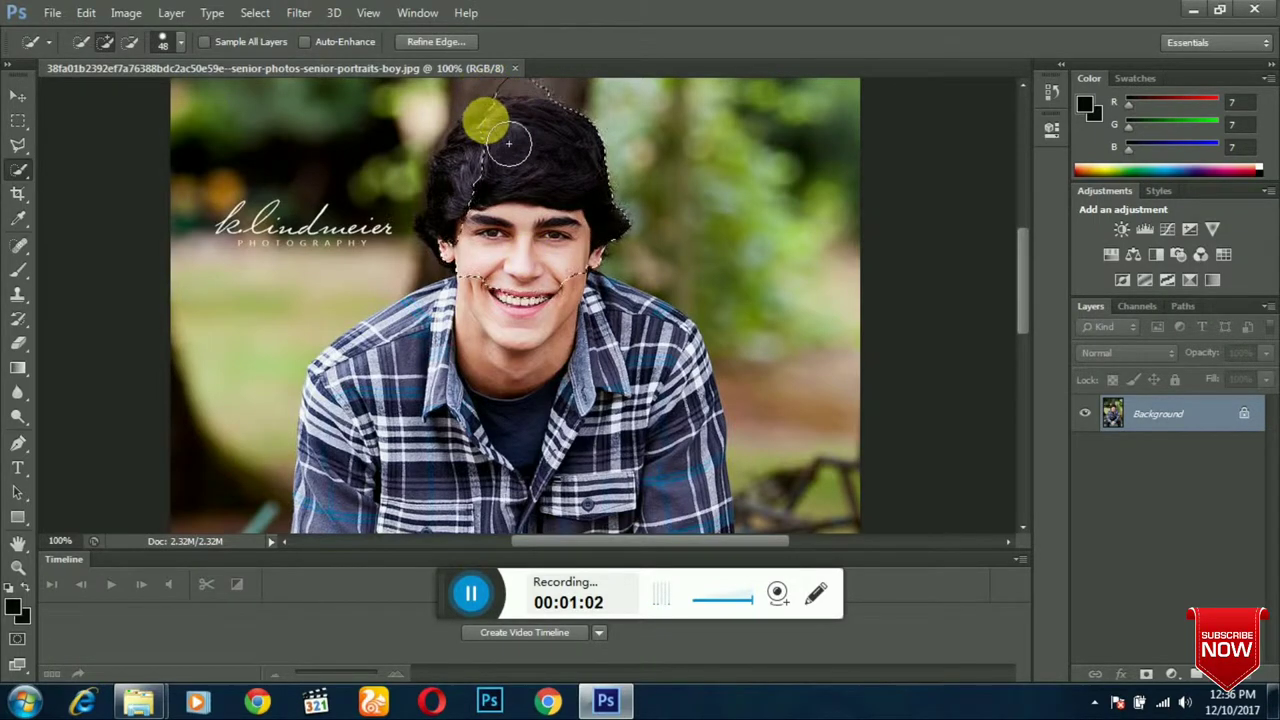
{"action": "mouse_move", "coordinate": [508, 143]}
{"action": "left_mouse_down"}
{"action": "mouse_move", "coordinate": [490, 237]}
{"action": "mouse_move", "coordinate": [620, 308]}
{"action": "mouse_move", "coordinate": [650, 393]}
{"action": "left_mouse_up"}
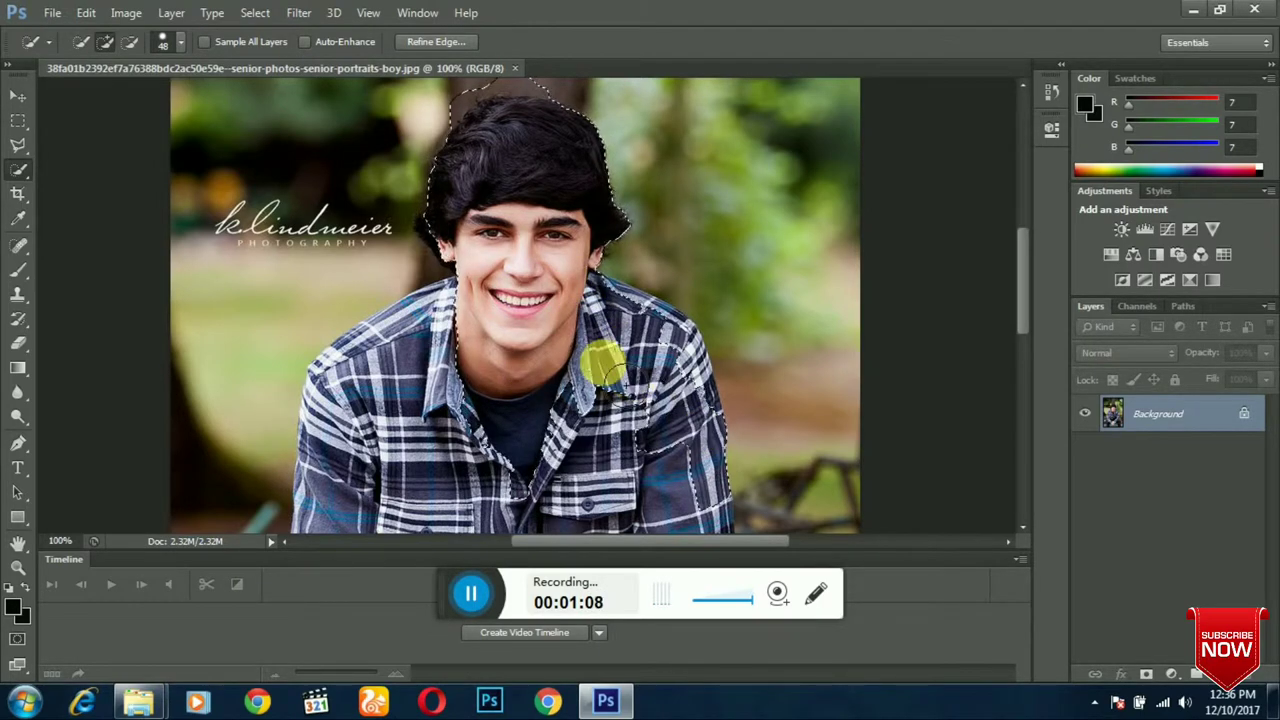
{"action": "mouse_move", "coordinate": [499, 316]}
{"action": "left_mouse_down"}
{"action": "mouse_move", "coordinate": [407, 390]}
{"action": "mouse_move", "coordinate": [372, 442]}
{"action": "left_mouse_up"}
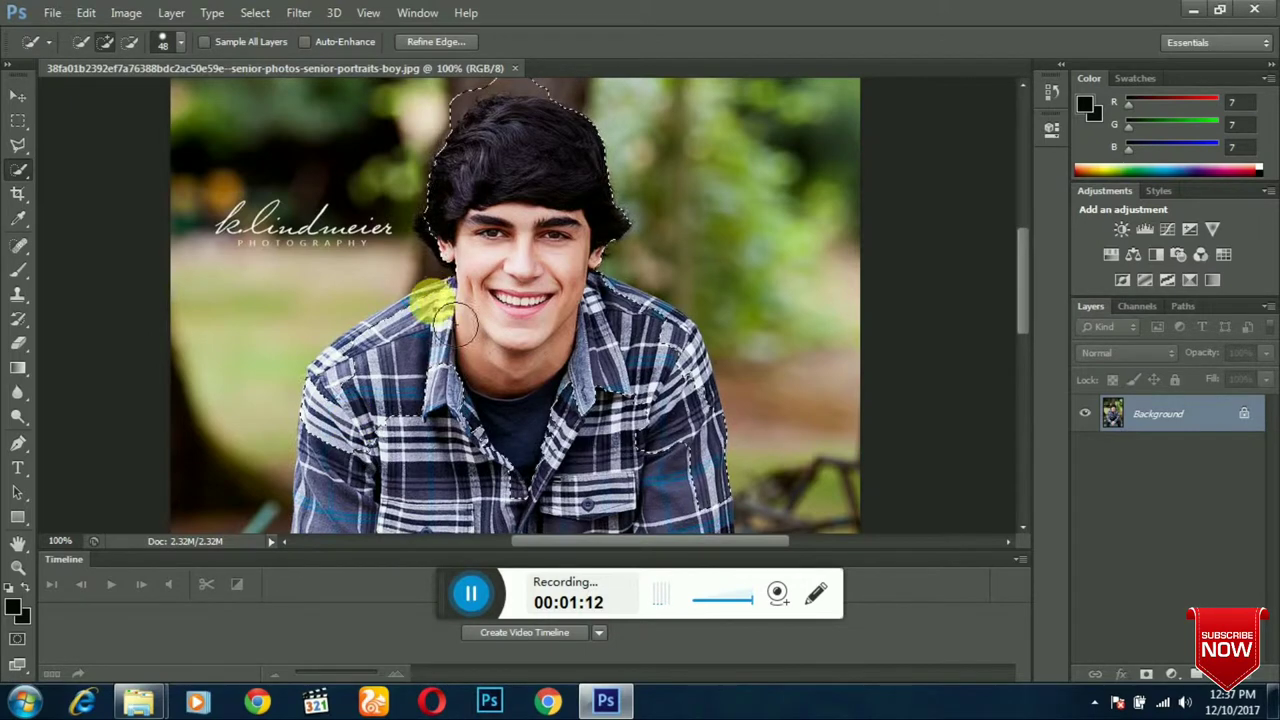
{"action": "mouse_move", "coordinate": [456, 322]}
{"action": "left_mouse_down"}
{"action": "mouse_move", "coordinate": [348, 418]}
{"action": "mouse_move", "coordinate": [338, 446]}
{"action": "left_mouse_up"}
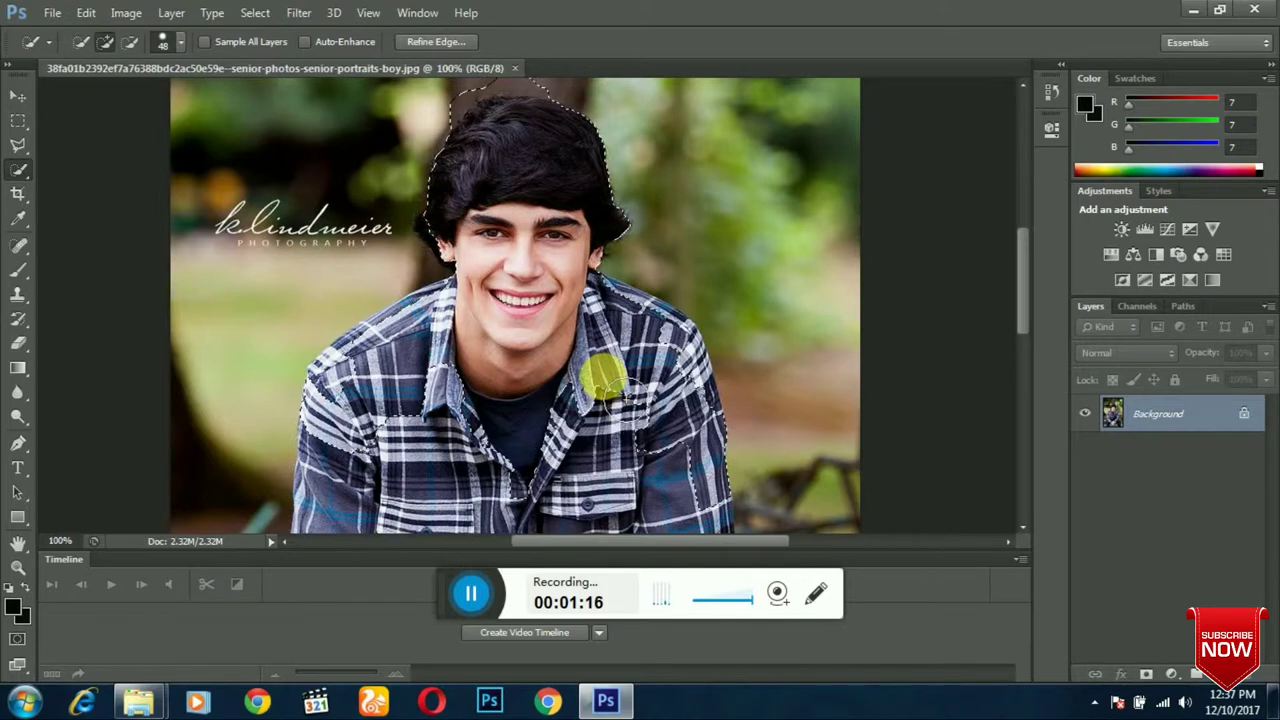
{"action": "mouse_move", "coordinate": [628, 517]}
{"action": "left_mouse_down"}
{"action": "mouse_move", "coordinate": [674, 445]}
{"action": "mouse_move", "coordinate": [703, 537]}
{"action": "mouse_move", "coordinate": [491, 423]}
{"action": "mouse_move", "coordinate": [432, 514]}
{"action": "mouse_move", "coordinate": [498, 397]}
{"action": "mouse_move", "coordinate": [500, 359]}
{"action": "mouse_move", "coordinate": [452, 490]}
{"action": "mouse_move", "coordinate": [414, 394]}
{"action": "mouse_move", "coordinate": [351, 517]}
{"action": "mouse_move", "coordinate": [375, 432]}
{"action": "left_mouse_up"}
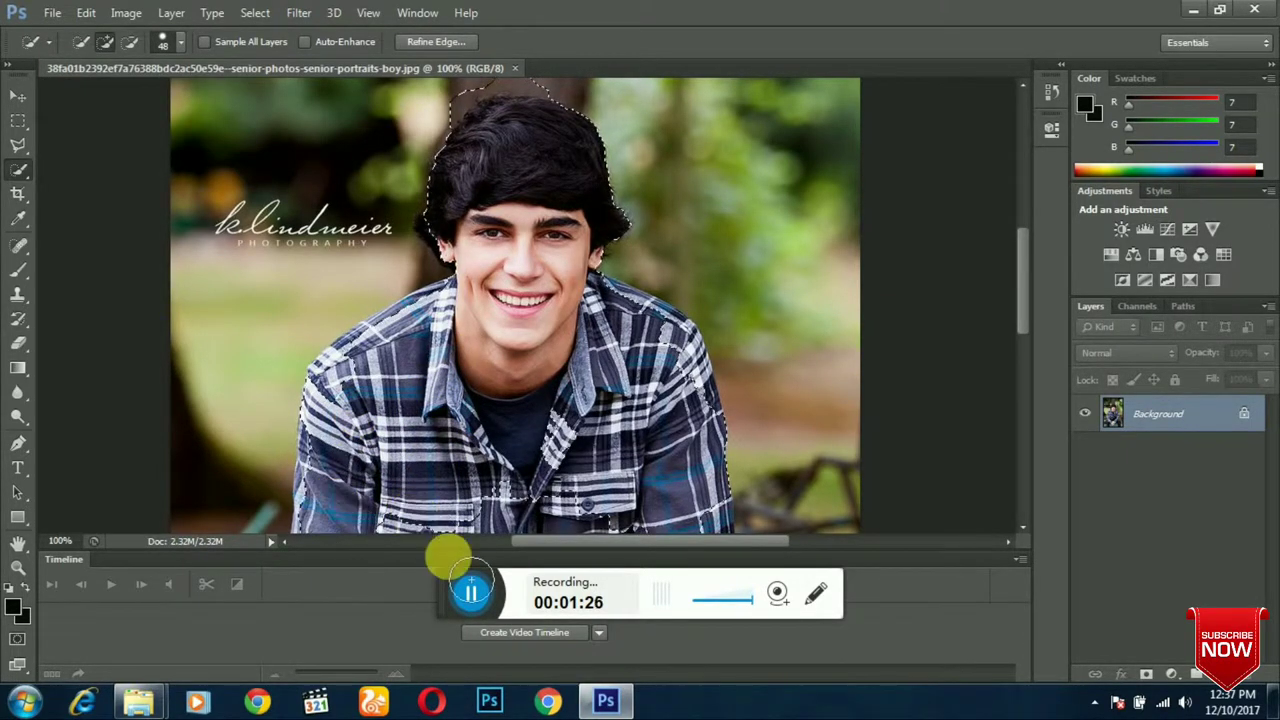
{"action": "left_click", "coordinate": [462, 593]}
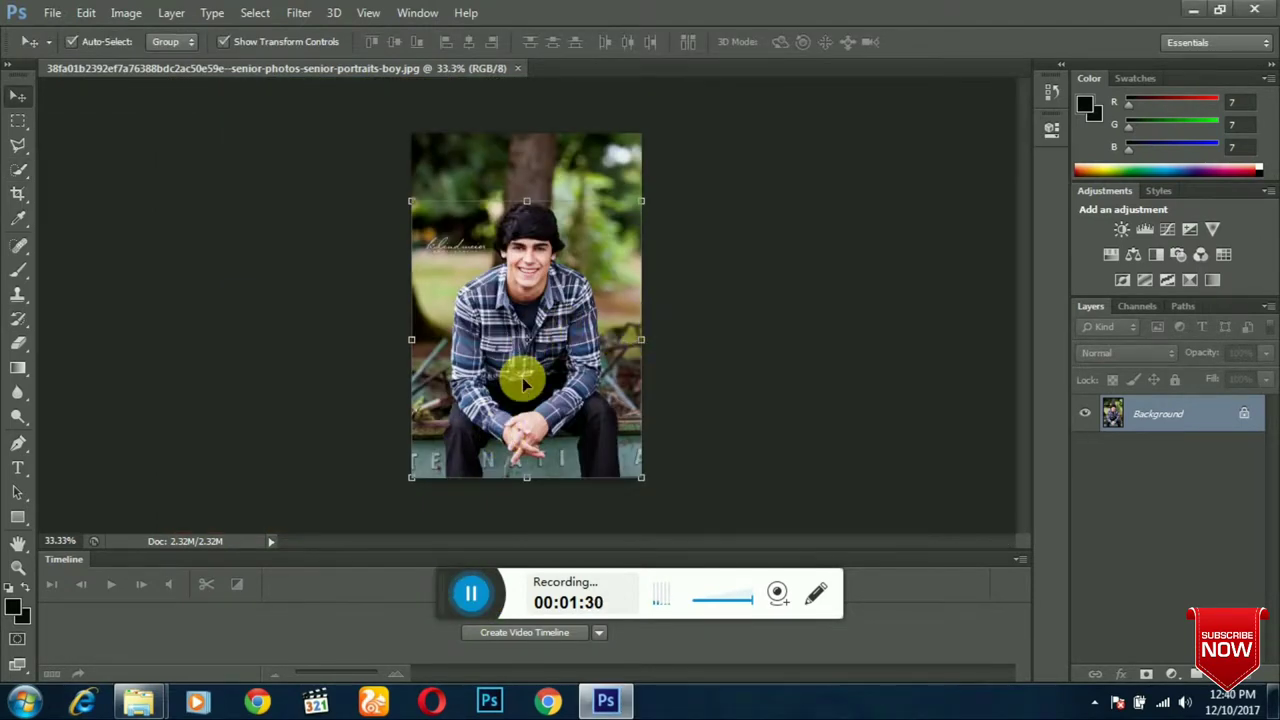
Deselect and reselect the whole seated boy down to the bench with Quick Selection.
{"action": "mouse_move", "coordinate": [537, 314]}
{"action": "left_mouse_down"}
{"action": "mouse_move", "coordinate": [543, 331]}
{"action": "mouse_move", "coordinate": [537, 318]}
{"action": "left_mouse_up"}
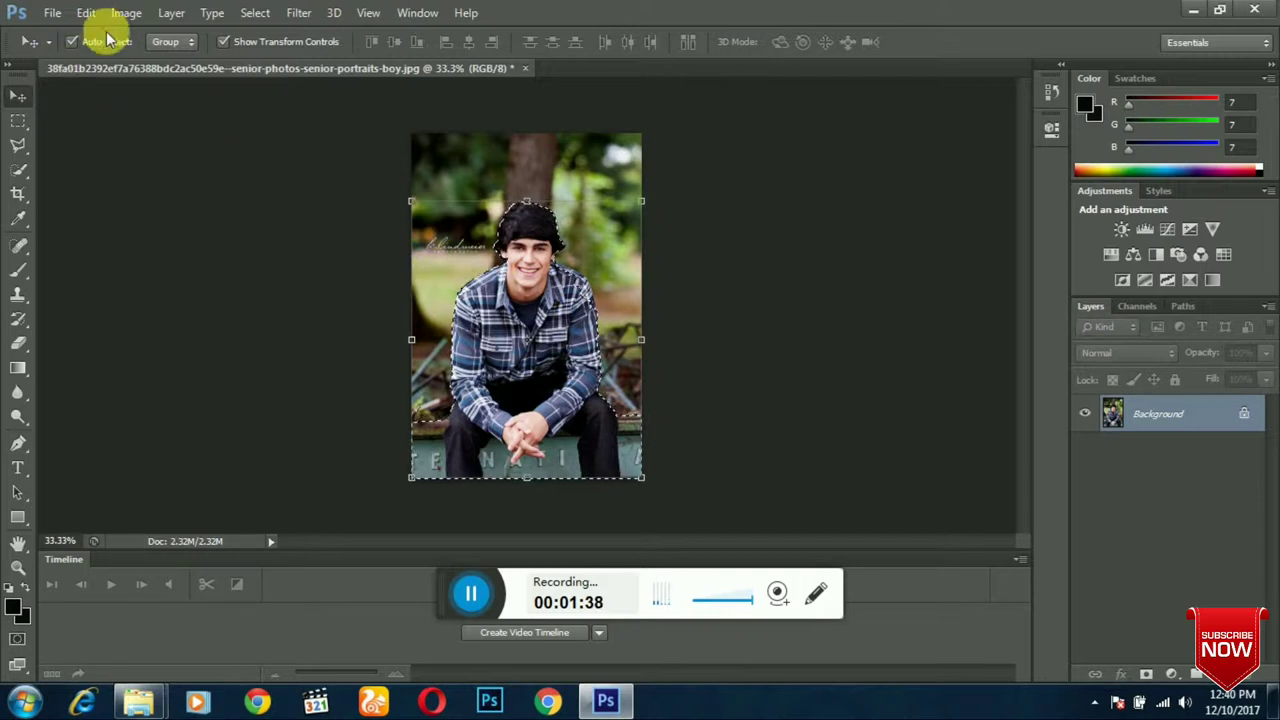
{"action": "left_click", "coordinate": [22, 175]}
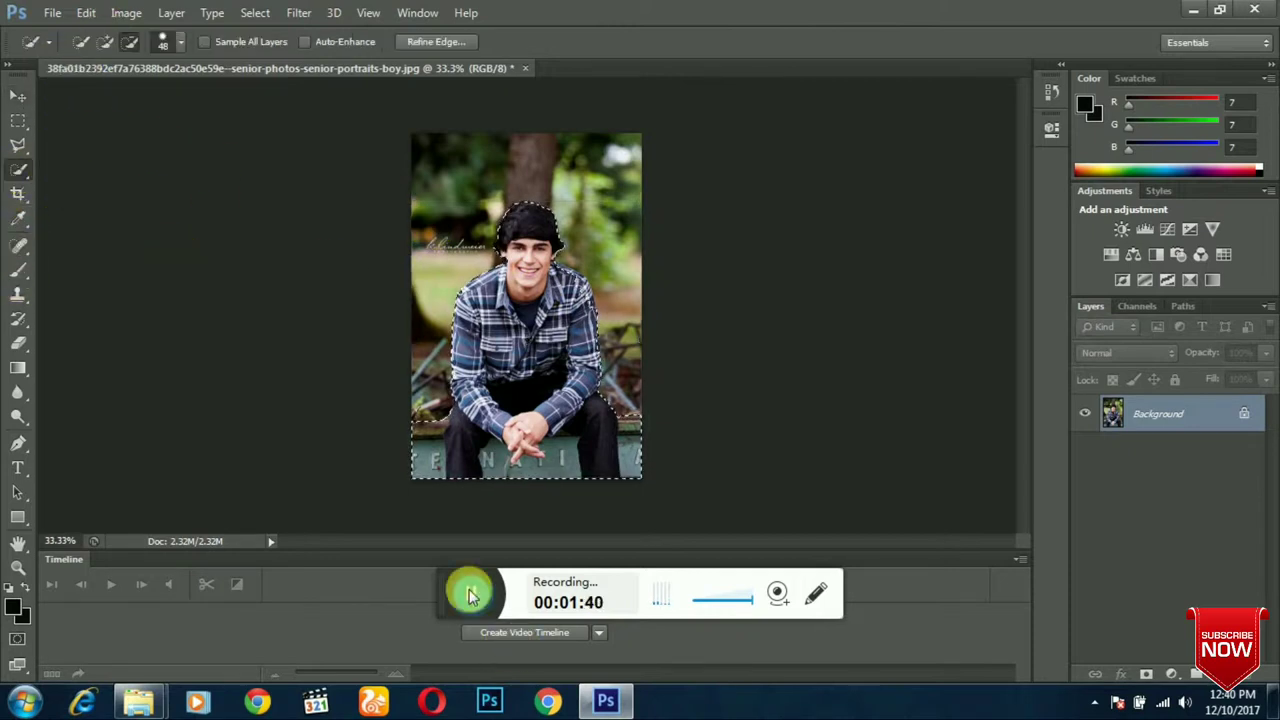
{"action": "key", "text": "ctrl+d"}
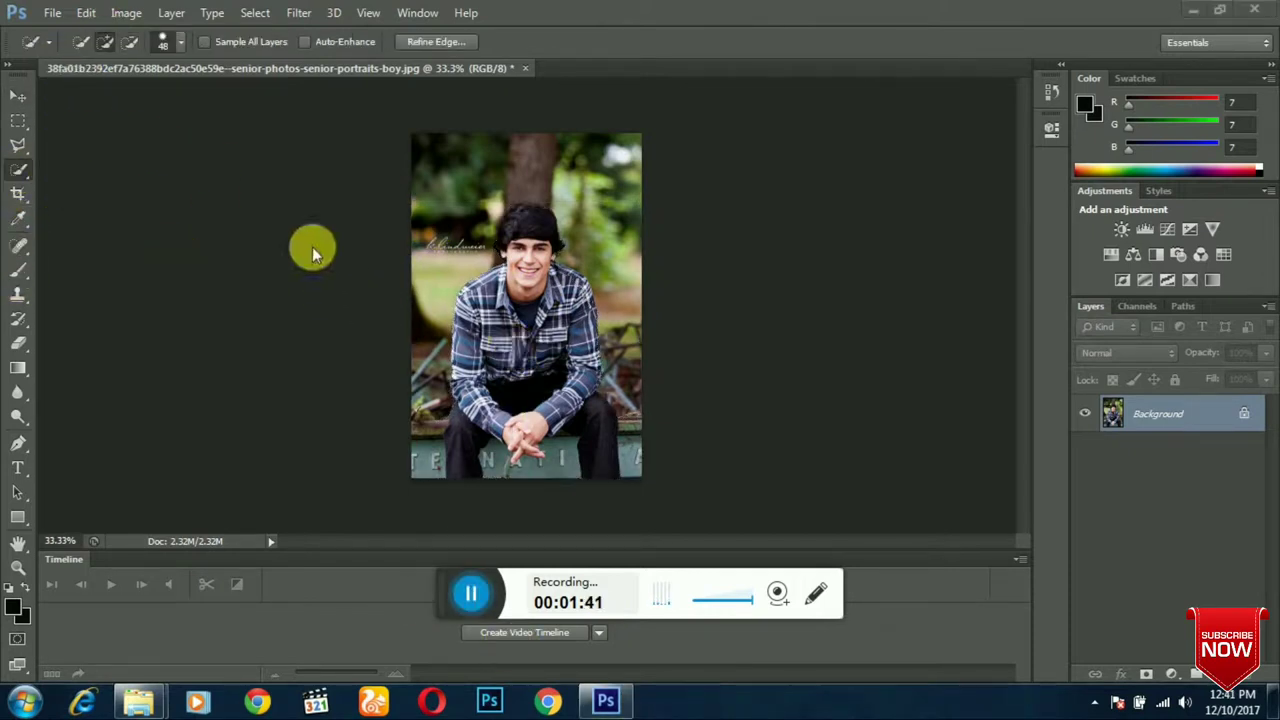
{"action": "left_click_drag", "start_coordinate": [441, 310], "coordinate": [552, 370]}
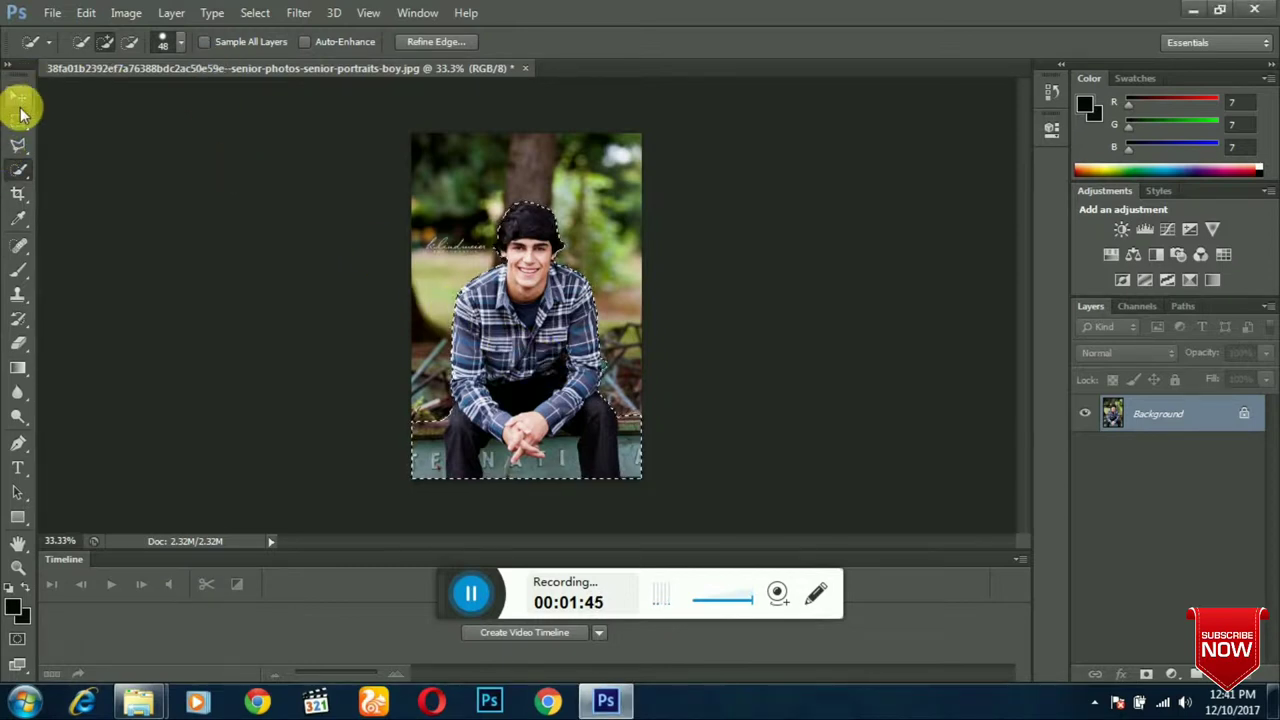
{"action": "left_click", "coordinate": [19, 96]}
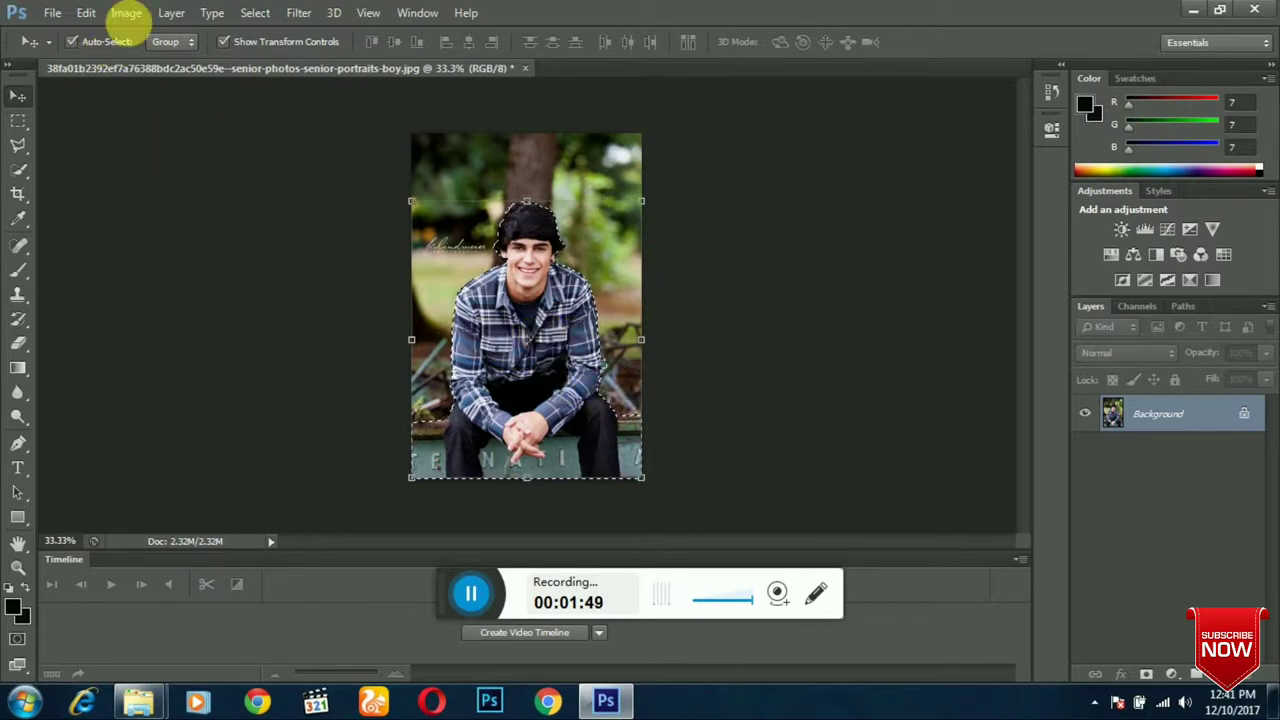
{"action": "key", "text": "ctrl+o"}
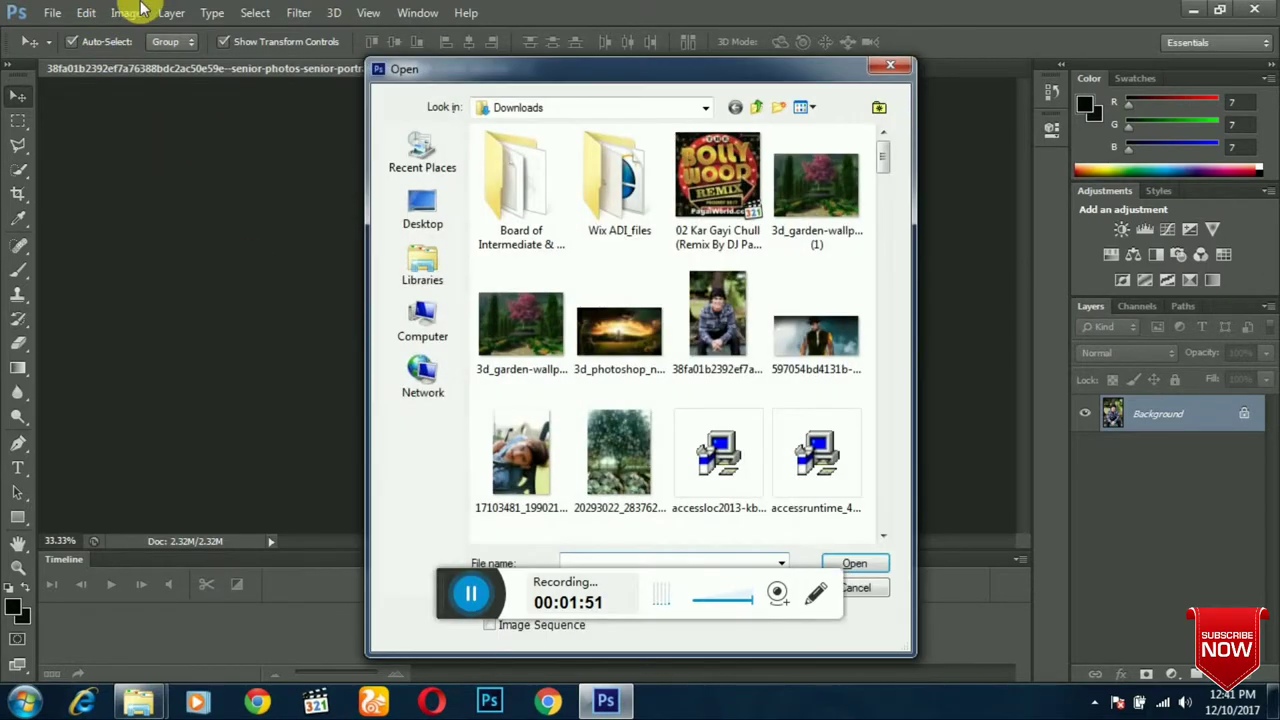
Open 4286275-background-hd-wallpaper.jpg from Downloads as a second document.
{"action": "mouse_move", "coordinate": [887, 160]}
{"action": "left_mouse_down"}
{"action": "mouse_move", "coordinate": [884, 525]}
{"action": "mouse_move", "coordinate": [876, 420]}
{"action": "left_mouse_up"}
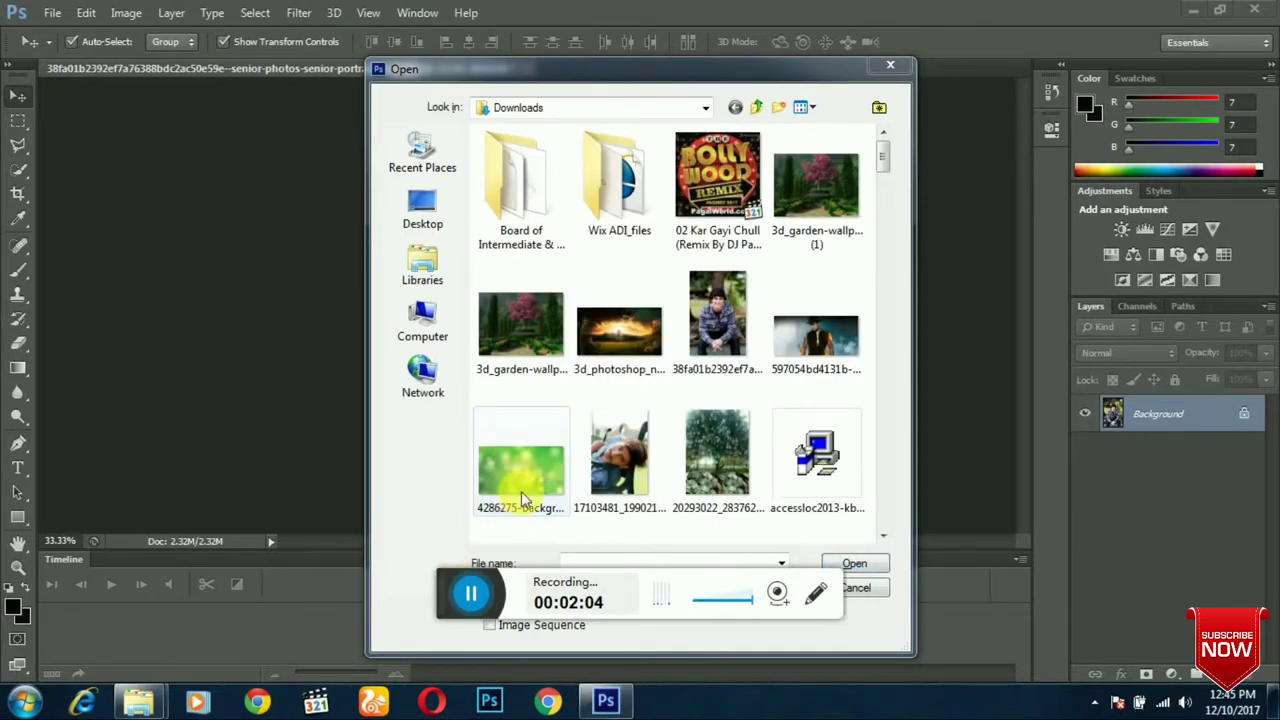
{"action": "left_click", "coordinate": [521, 491]}
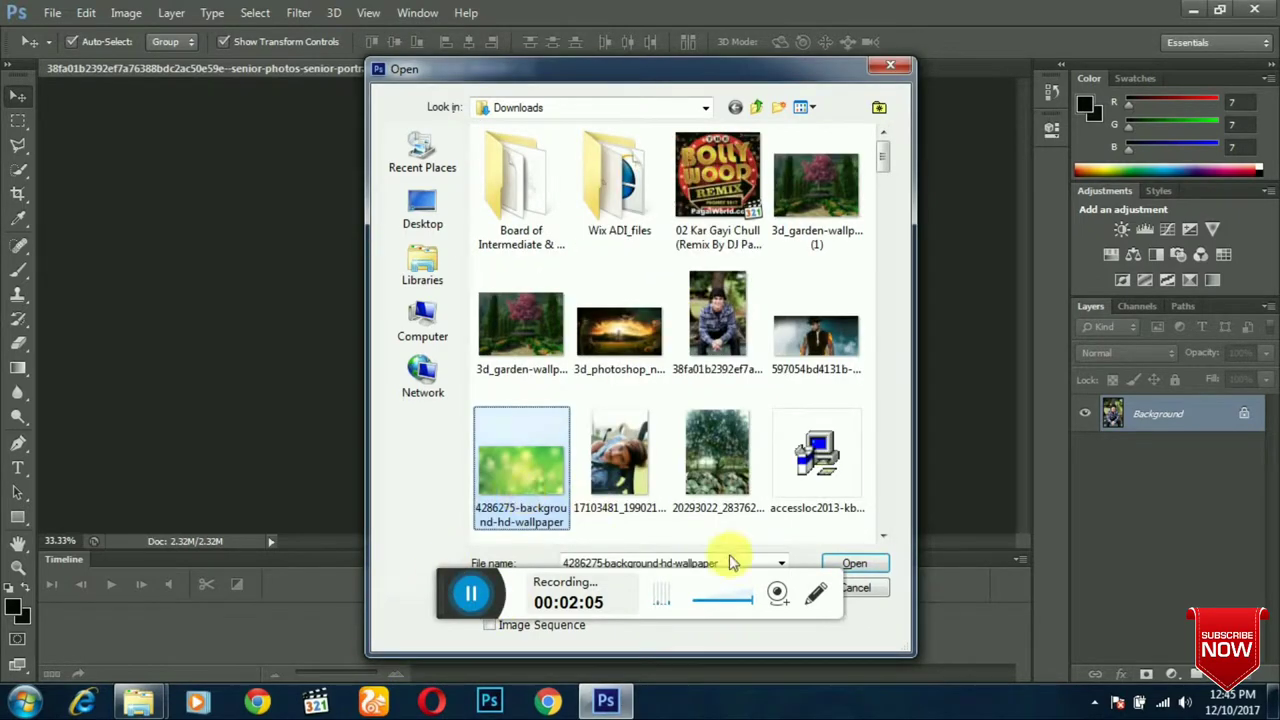
{"action": "left_click", "coordinate": [857, 565]}
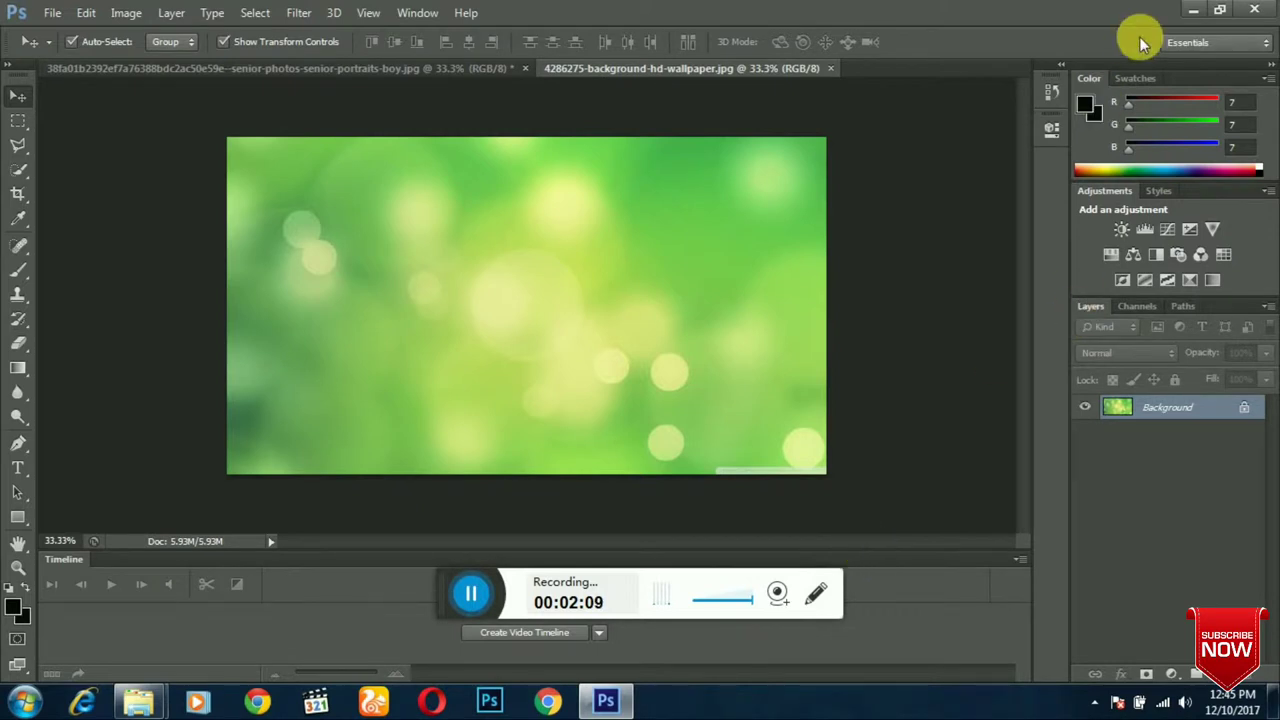
Drag the selected boy onto the green wallpaper as Layer 1 and start scaling him up.
{"action": "left_click", "coordinate": [287, 73]}
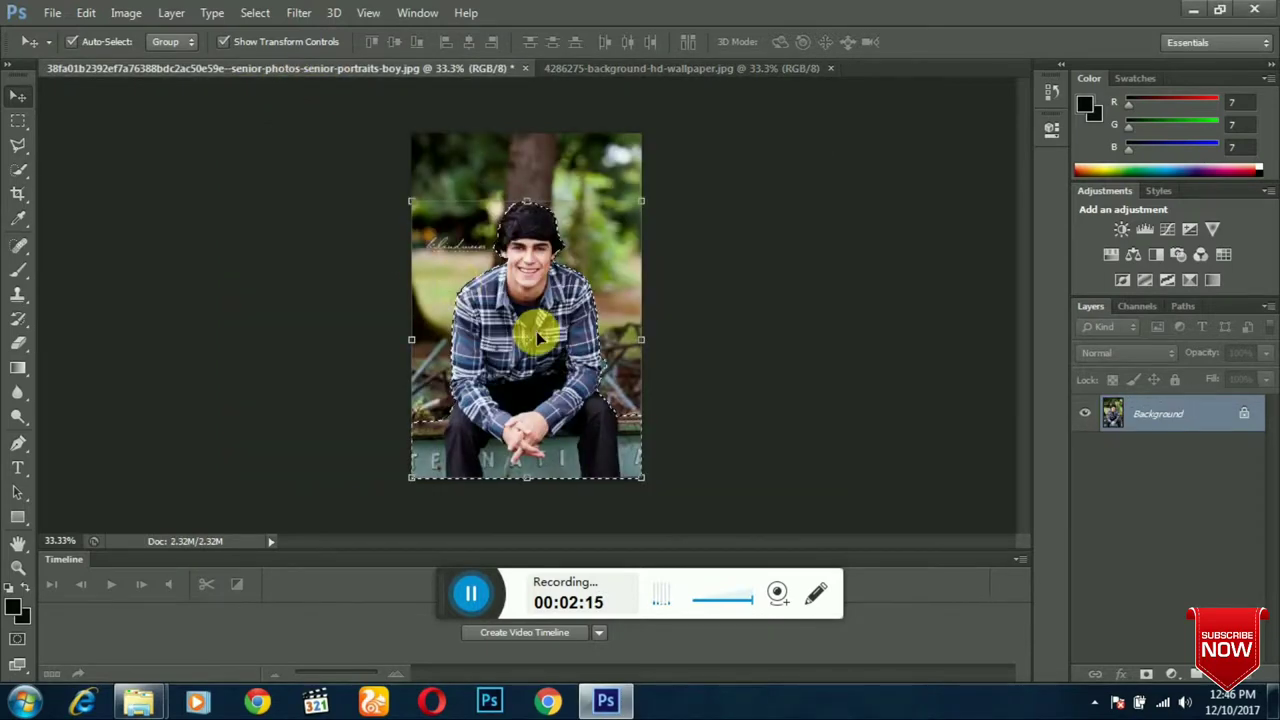
{"action": "left_click_drag", "start_coordinate": [538, 338], "coordinate": [610, 67]}
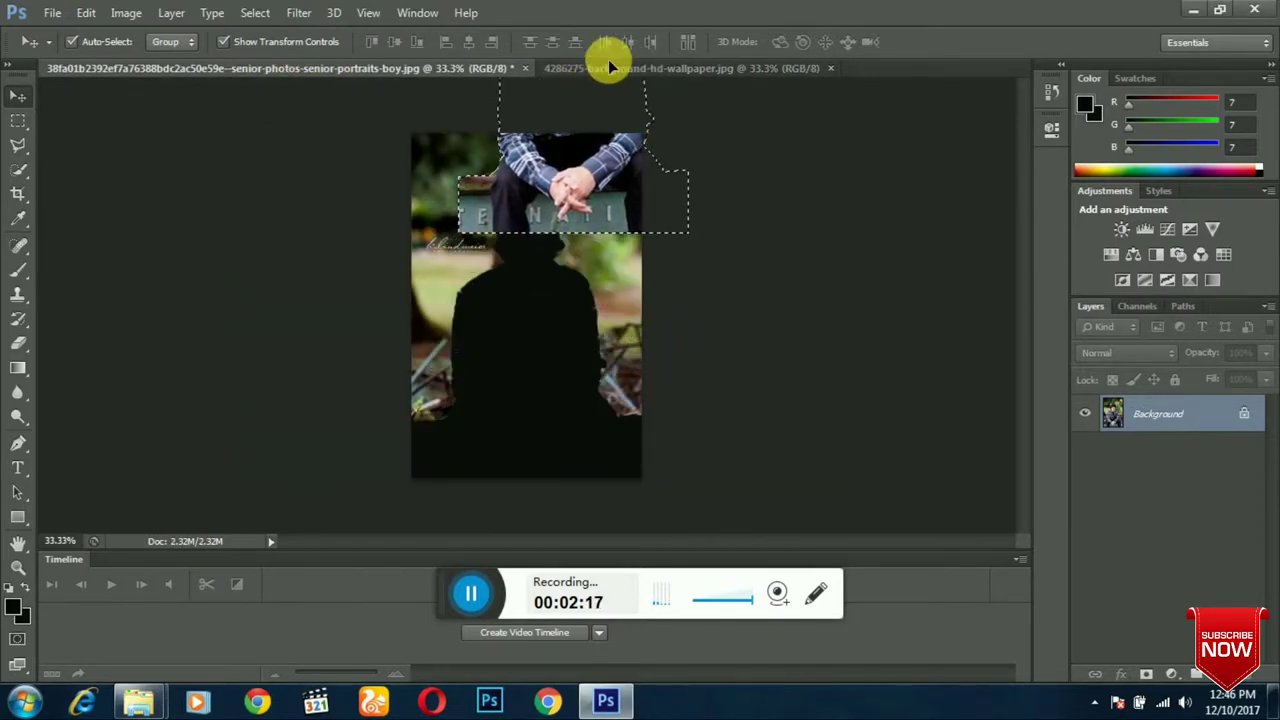
{"action": "mouse_move", "coordinate": [610, 67]}
{"action": "left_mouse_down"}
{"action": "mouse_move", "coordinate": [497, 383]}
{"action": "mouse_move", "coordinate": [510, 357]}
{"action": "left_mouse_up"}
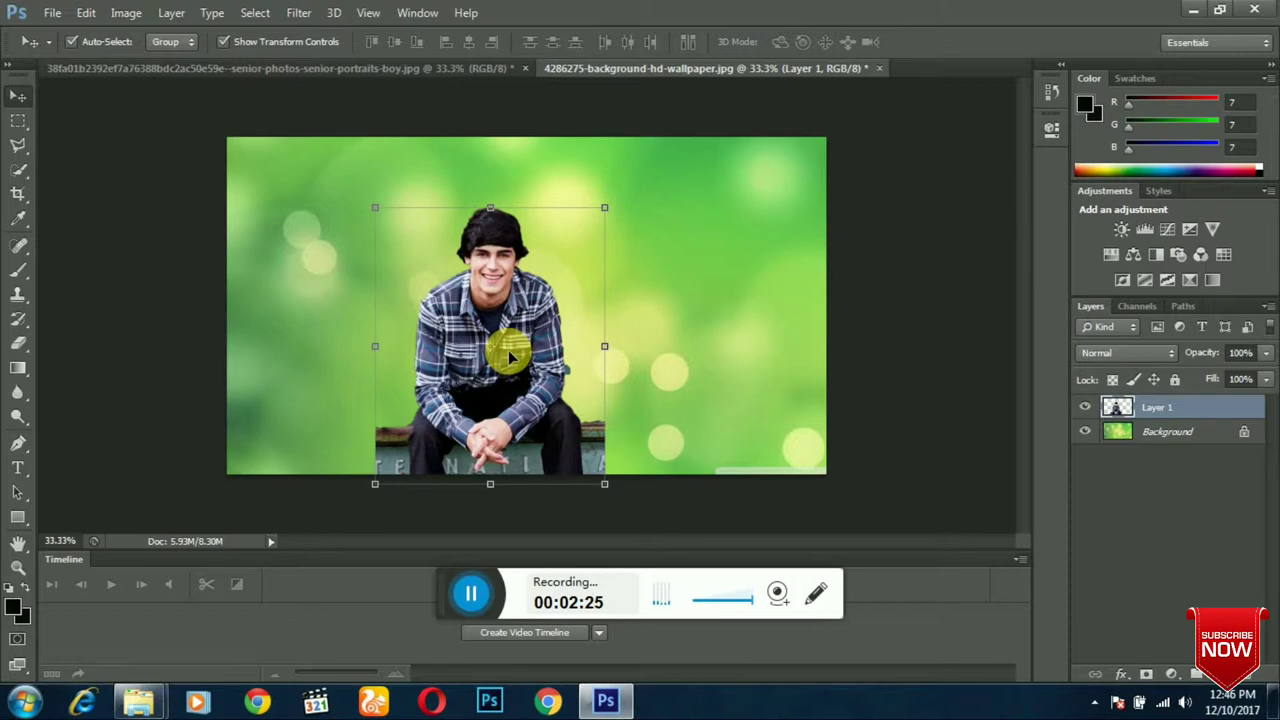
{"action": "mouse_move", "coordinate": [486, 338]}
{"action": "left_mouse_down"}
{"action": "mouse_move", "coordinate": [498, 345]}
{"action": "mouse_move", "coordinate": [492, 330]}
{"action": "left_mouse_up"}
{"action": "key", "text": "ctrl+t"}
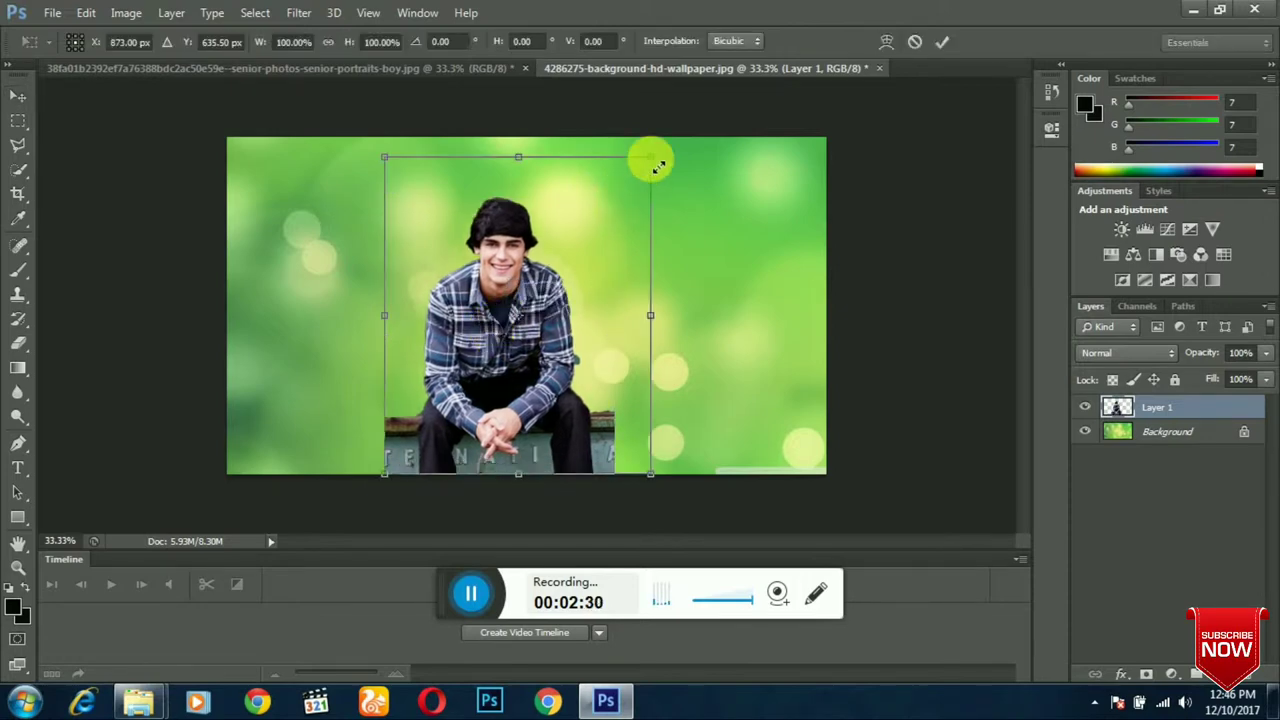
{"action": "left_click_drag", "start_coordinate": [658, 166], "coordinate": [676, 146]}
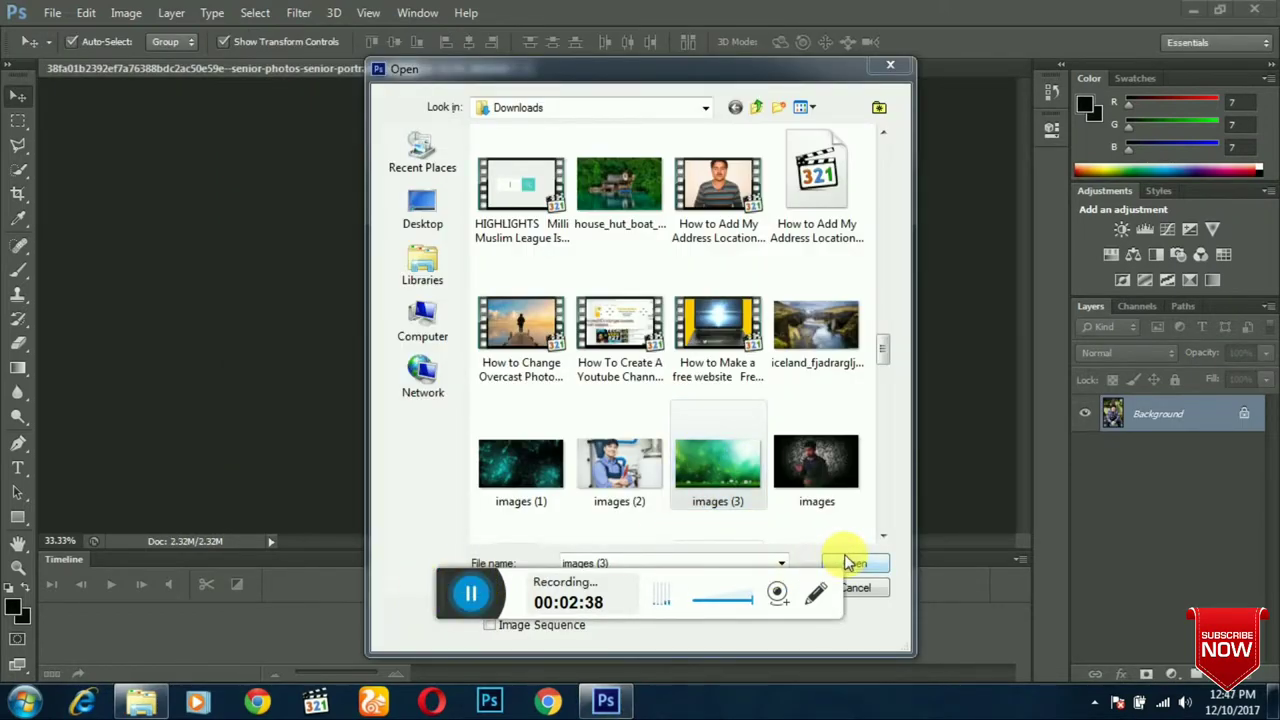
Scale the boy to about 128%, shift him slightly left, and apply the transform.
{"action": "left_click", "coordinate": [717, 465]}
{"action": "left_click", "coordinate": [847, 563]}
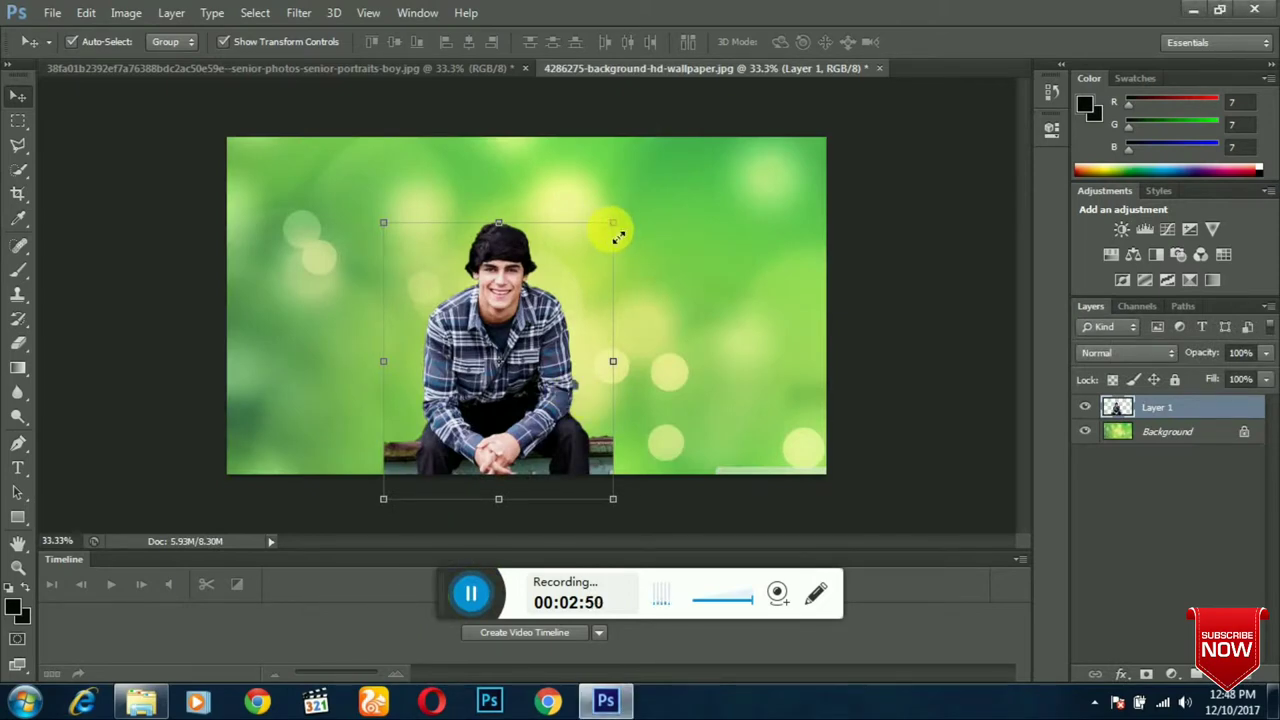
{"action": "mouse_move", "coordinate": [618, 237]}
{"action": "left_mouse_down"}
{"action": "mouse_move", "coordinate": [694, 120]}
{"action": "mouse_move", "coordinate": [666, 149]}
{"action": "mouse_move", "coordinate": [676, 155]}
{"action": "left_mouse_up"}
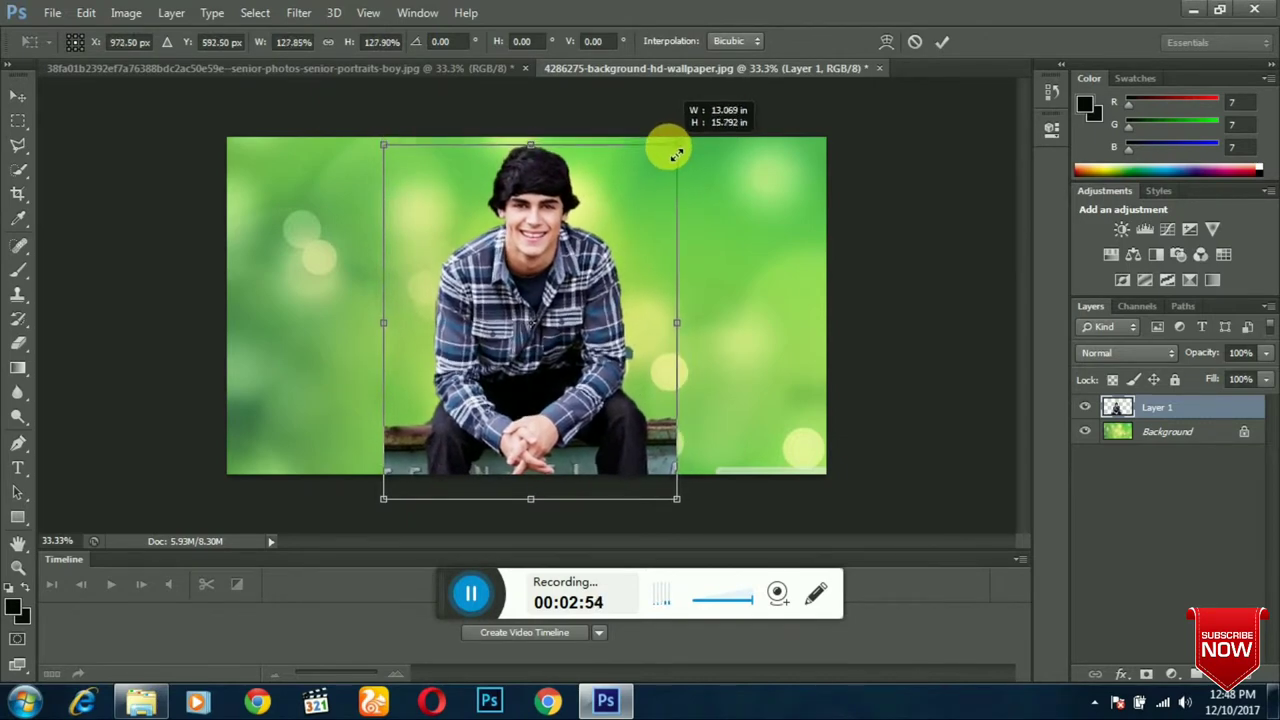
{"action": "left_click_drag", "start_coordinate": [544, 257], "coordinate": [524, 255]}
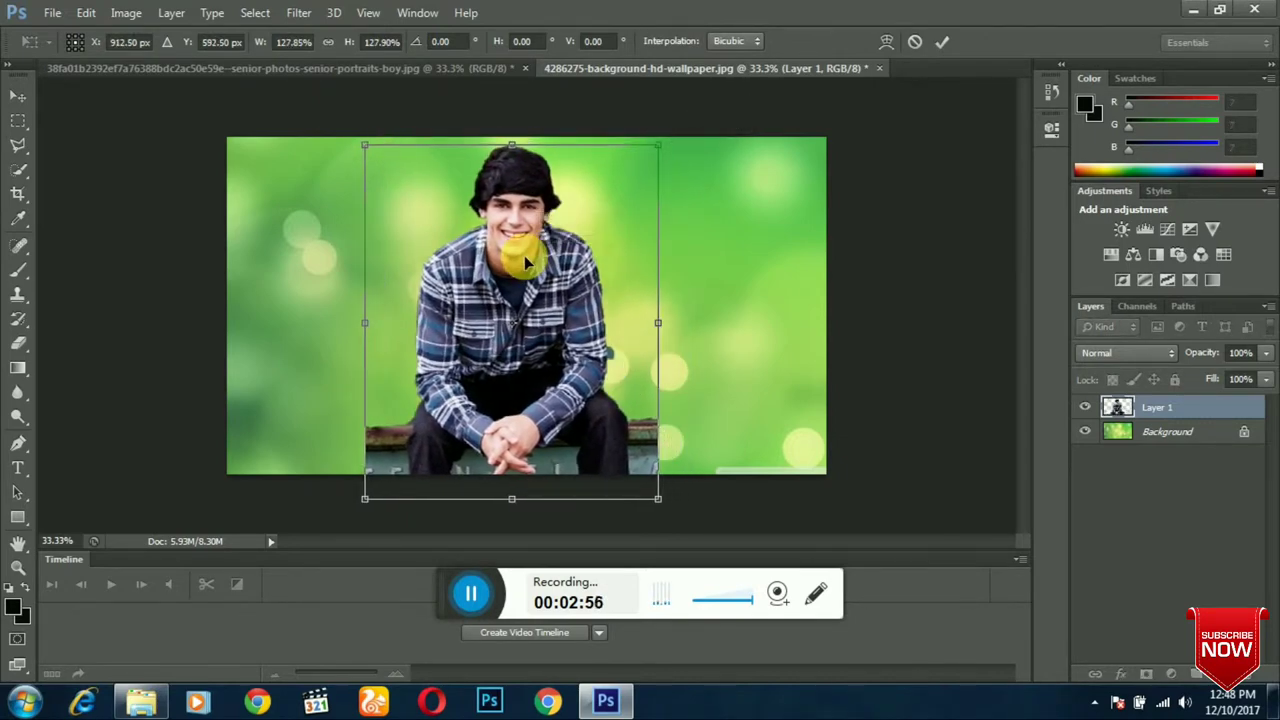
{"action": "key", "text": "super+d"}
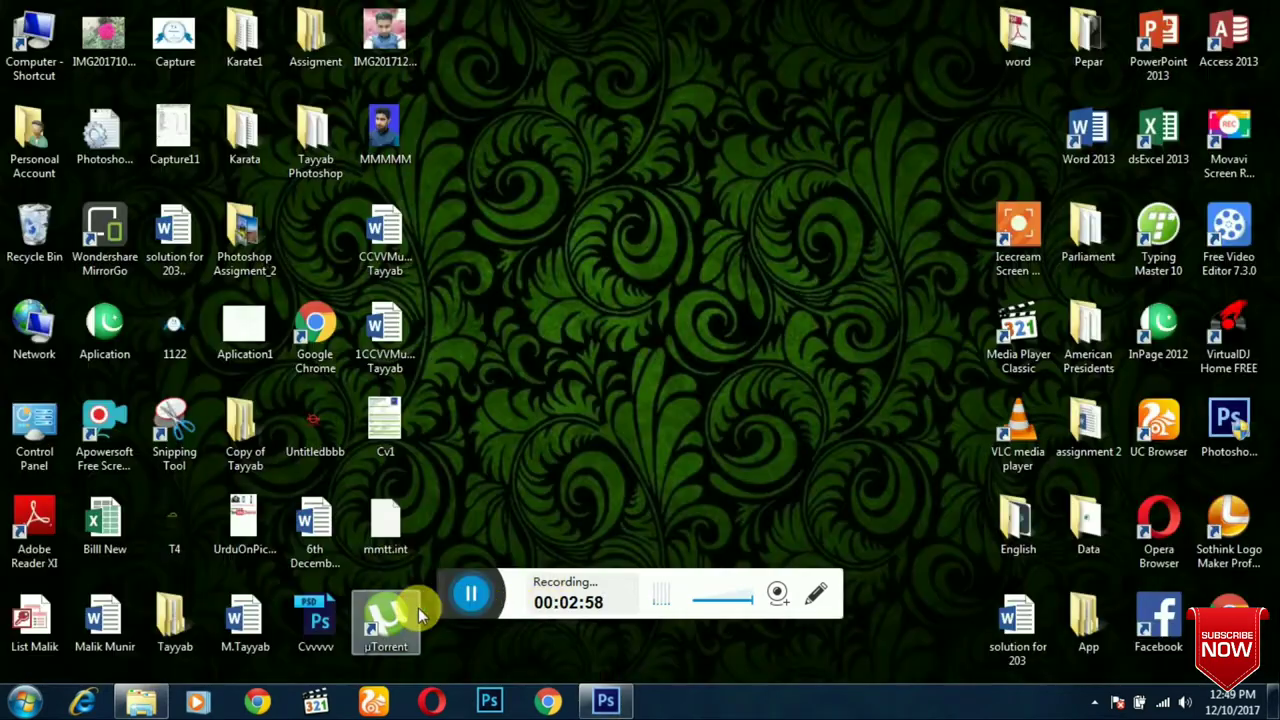
{"action": "left_click", "coordinate": [607, 705]}
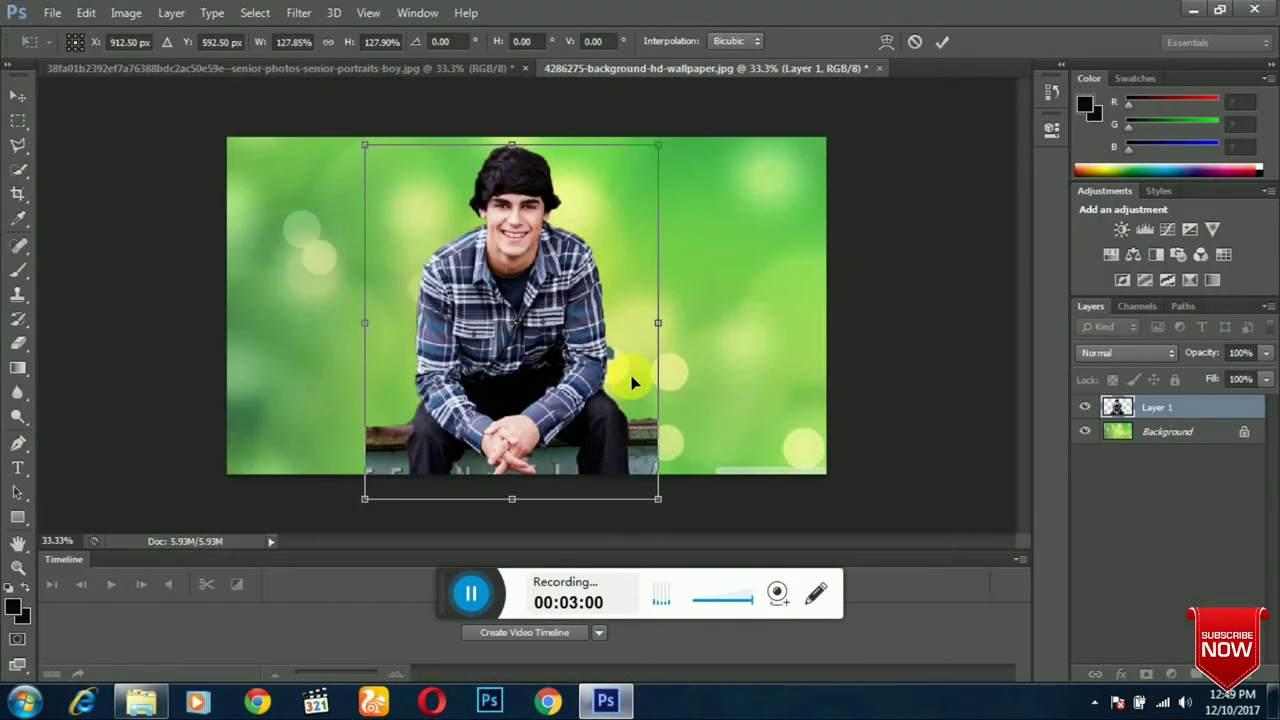
{"action": "left_click", "coordinate": [16, 100]}
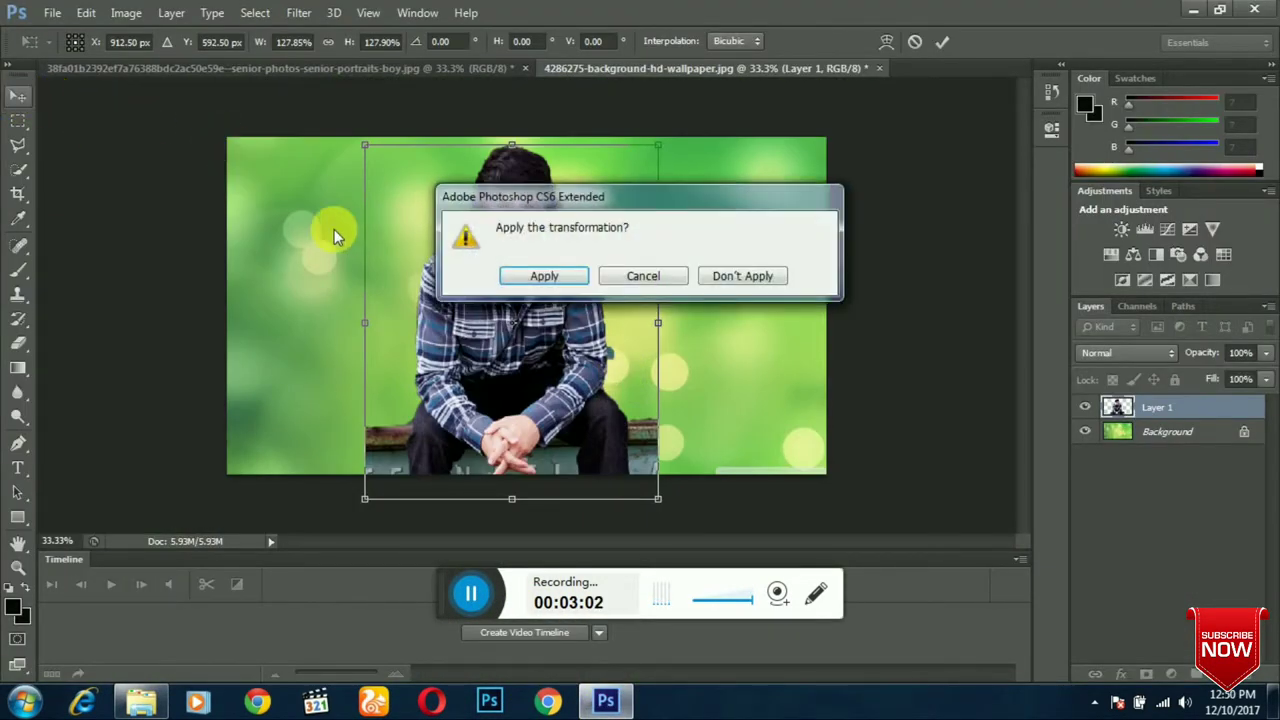
{"action": "left_click", "coordinate": [560, 280]}
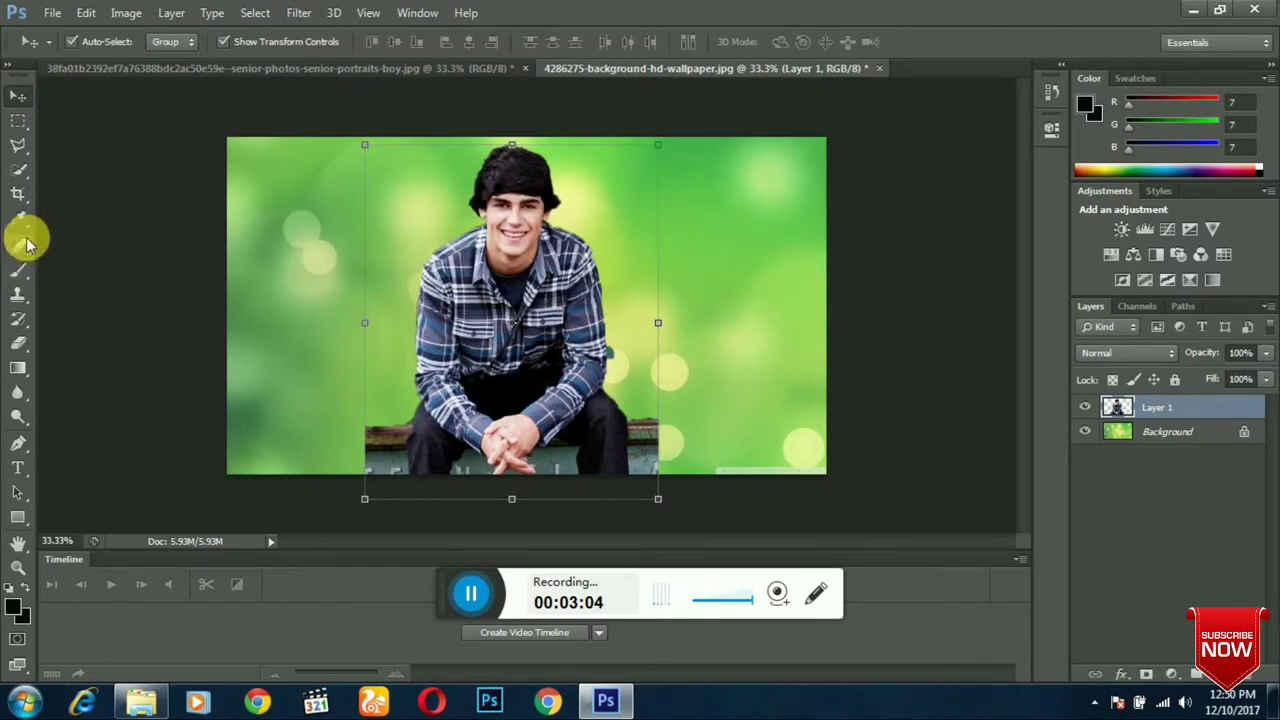
Crop left, right and bottom edges to a narrow portrait frame around the boy.
{"action": "left_click", "coordinate": [20, 193]}
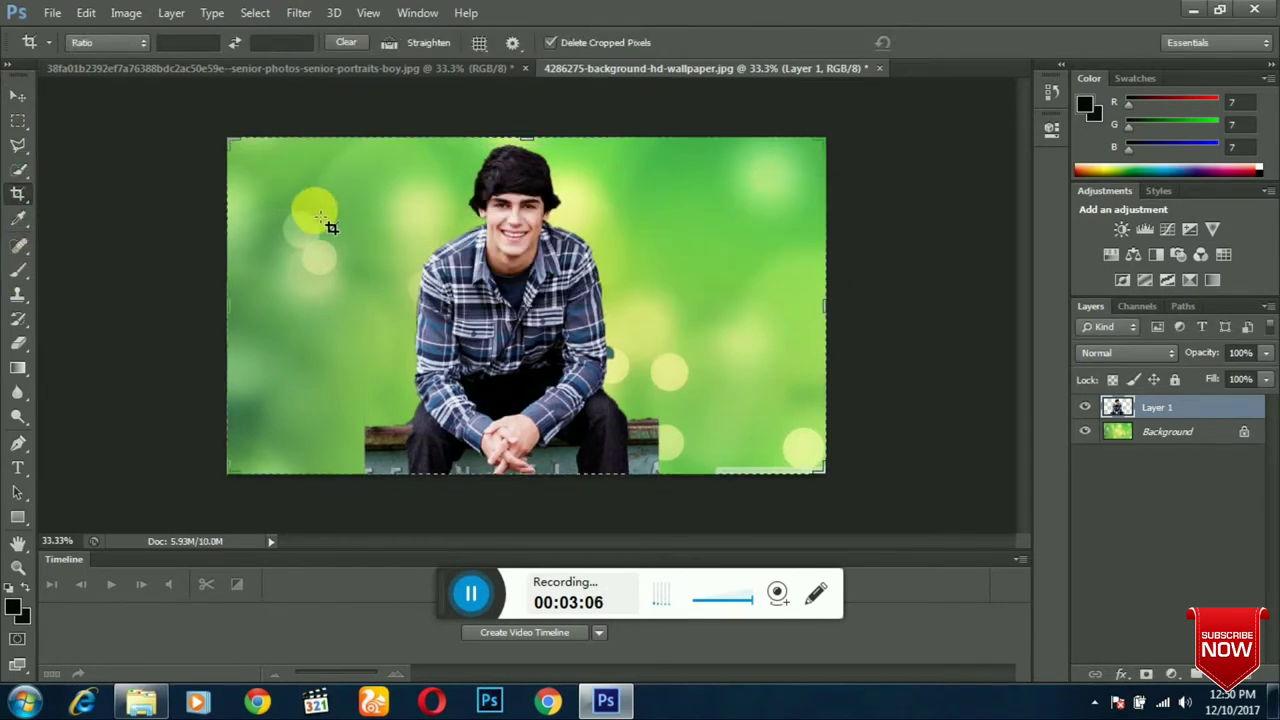
{"action": "left_click_drag", "start_coordinate": [222, 313], "coordinate": [304, 317]}
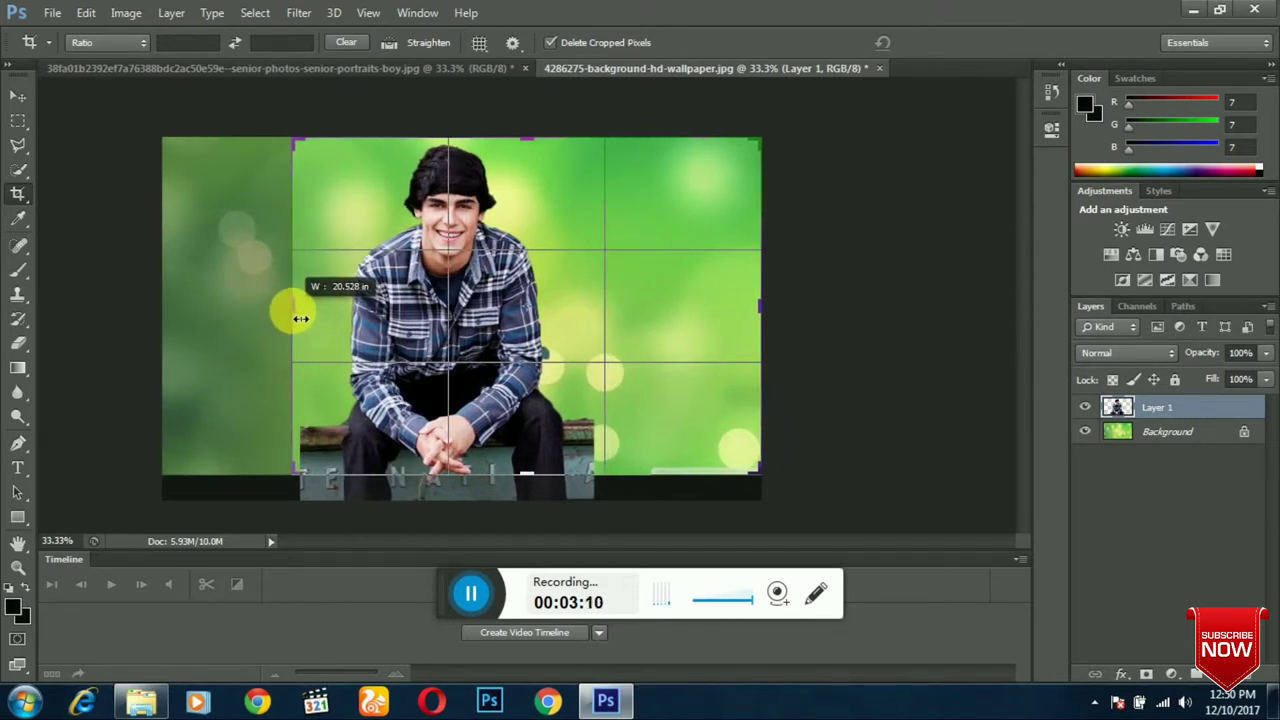
{"action": "left_click_drag", "start_coordinate": [298, 319], "coordinate": [299, 318]}
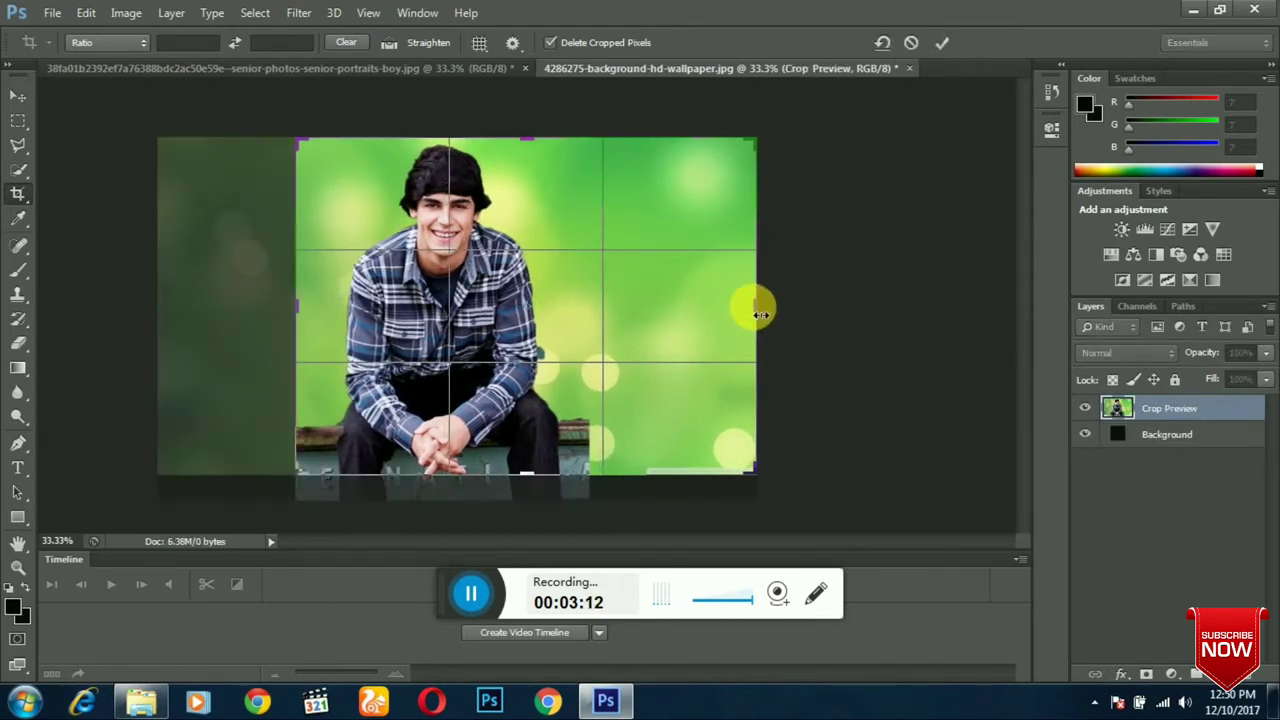
{"action": "left_click_drag", "start_coordinate": [760, 314], "coordinate": [675, 315]}
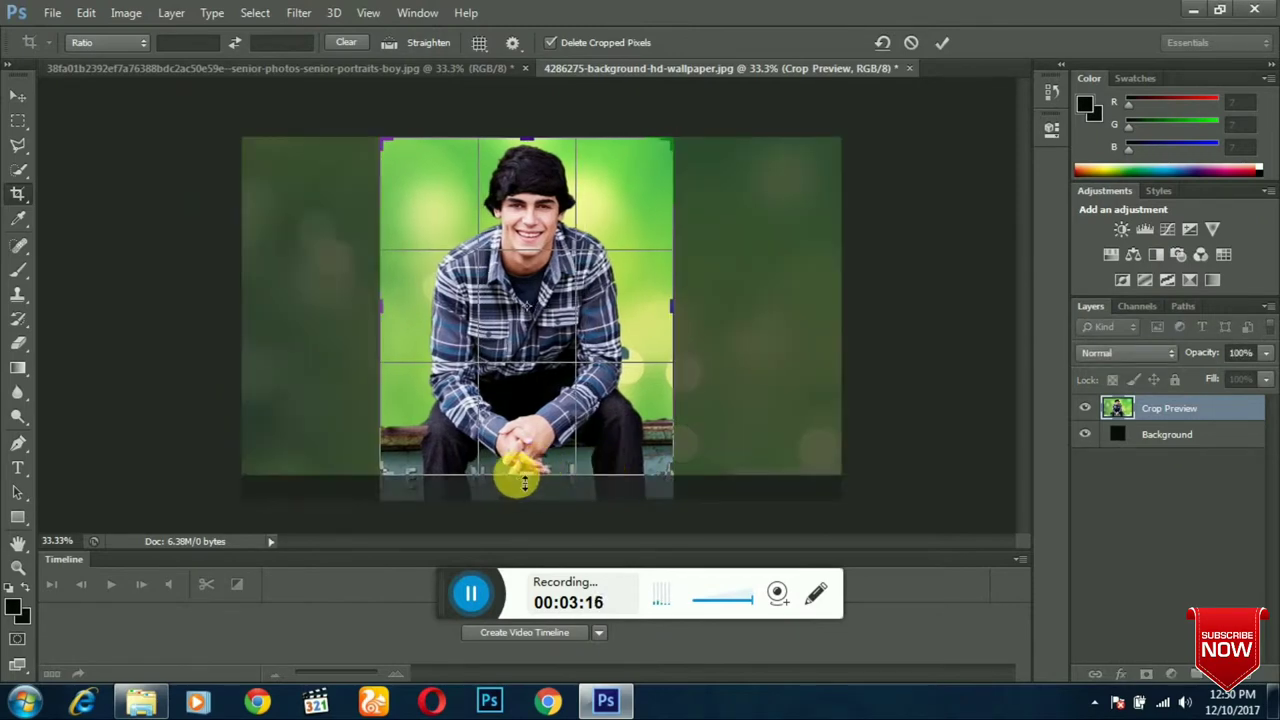
{"action": "left_click_drag", "start_coordinate": [524, 483], "coordinate": [528, 492]}
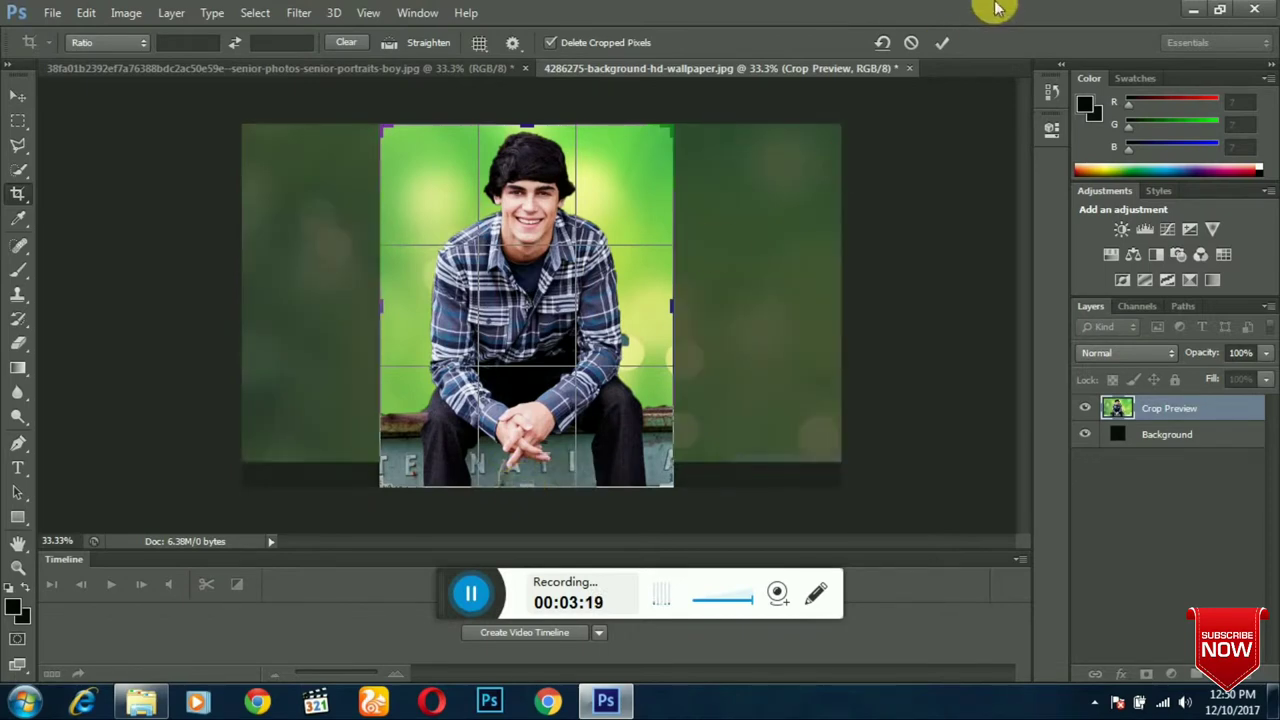
{"action": "left_click", "coordinate": [937, 46]}
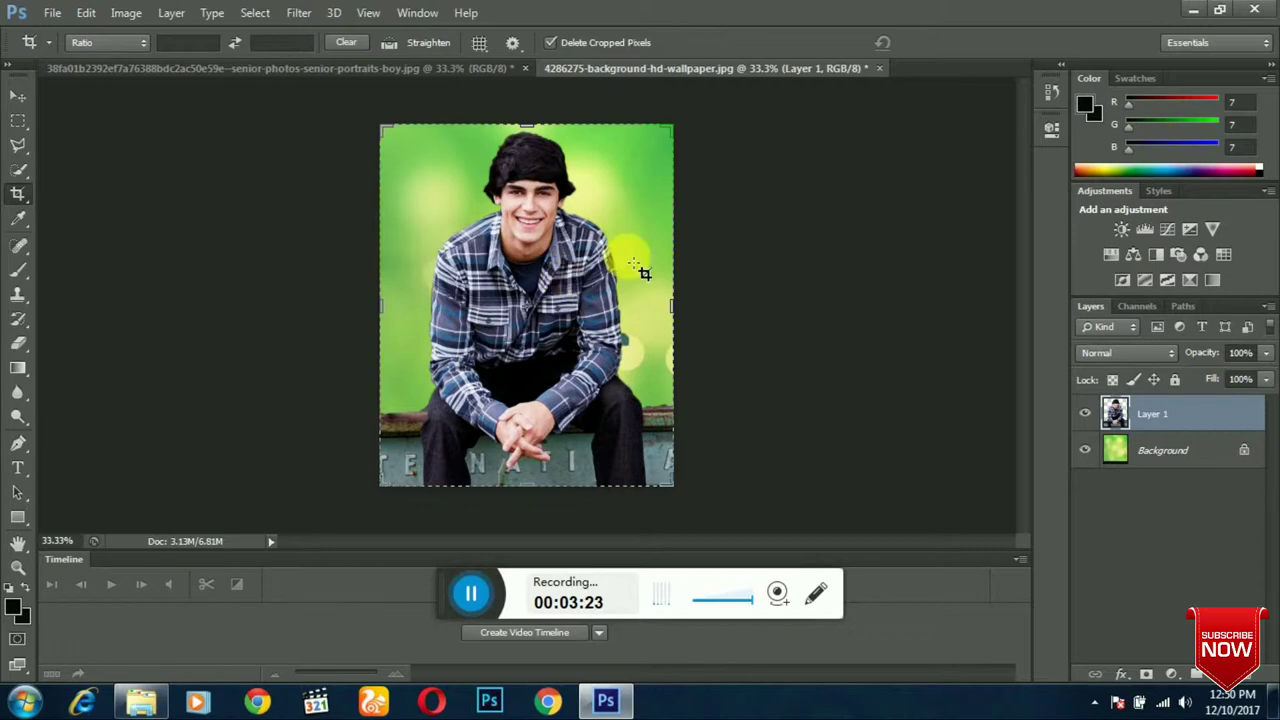
Add a Curves adjustment layer with the RGB curve raised to brighten the image.
{"action": "left_click", "coordinate": [1167, 232]}
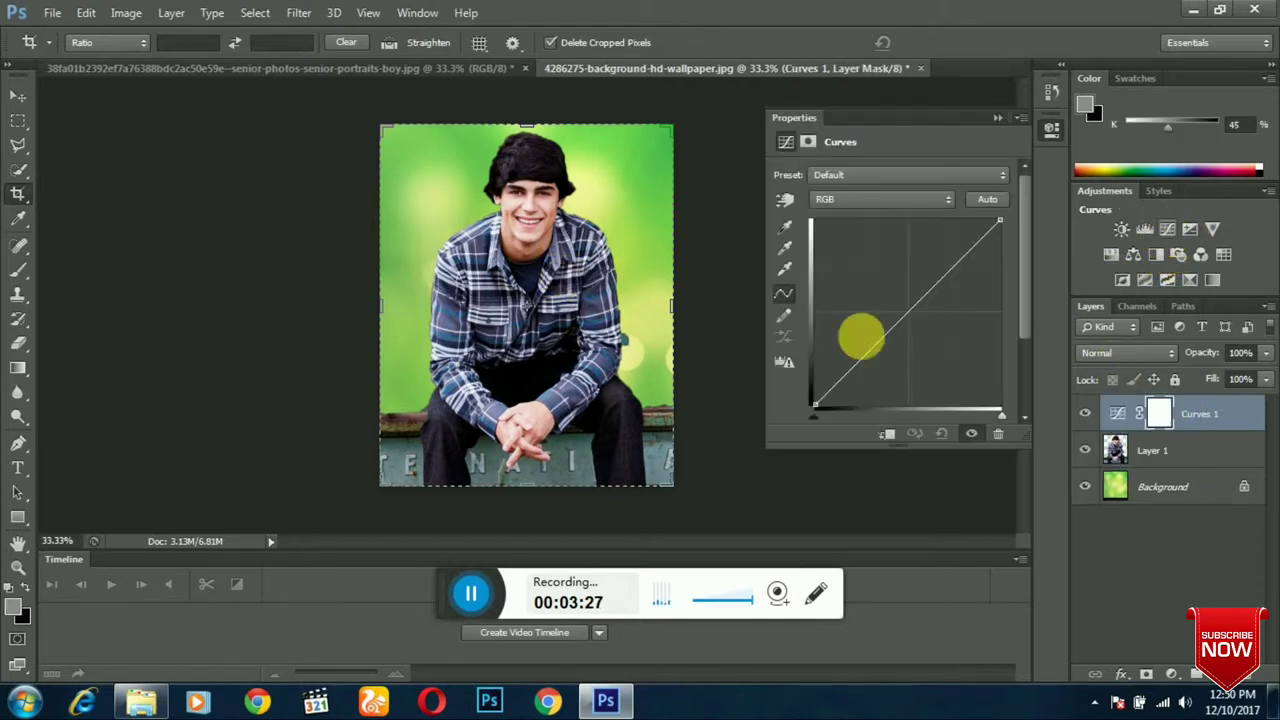
{"action": "left_click_drag", "start_coordinate": [955, 279], "coordinate": [935, 260]}
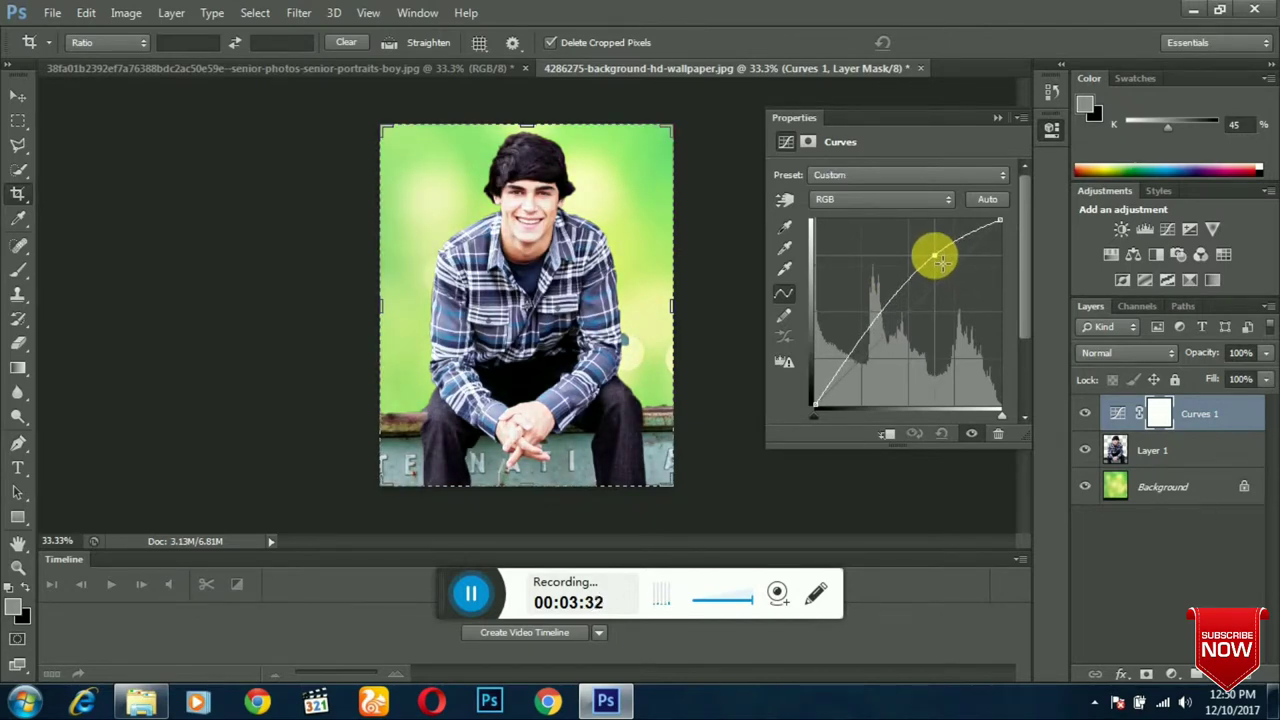
{"action": "left_click_drag", "start_coordinate": [944, 267], "coordinate": [949, 273]}
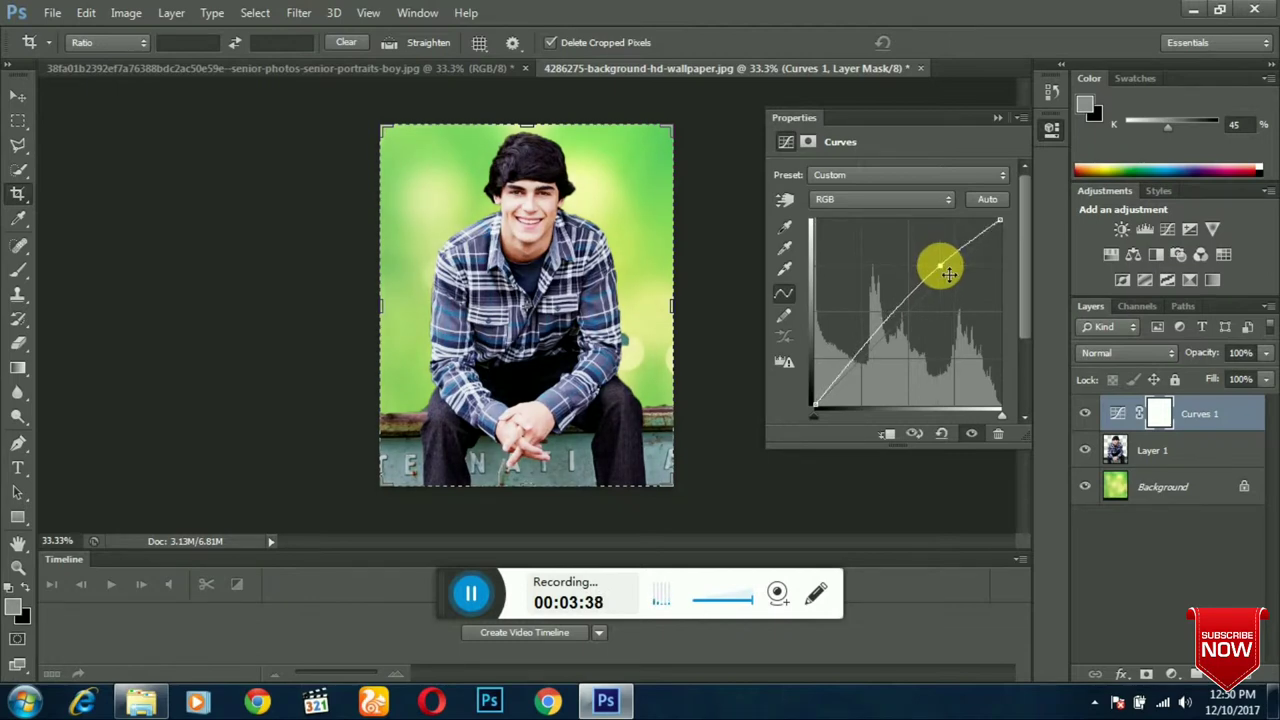
{"action": "left_click", "coordinate": [997, 112]}
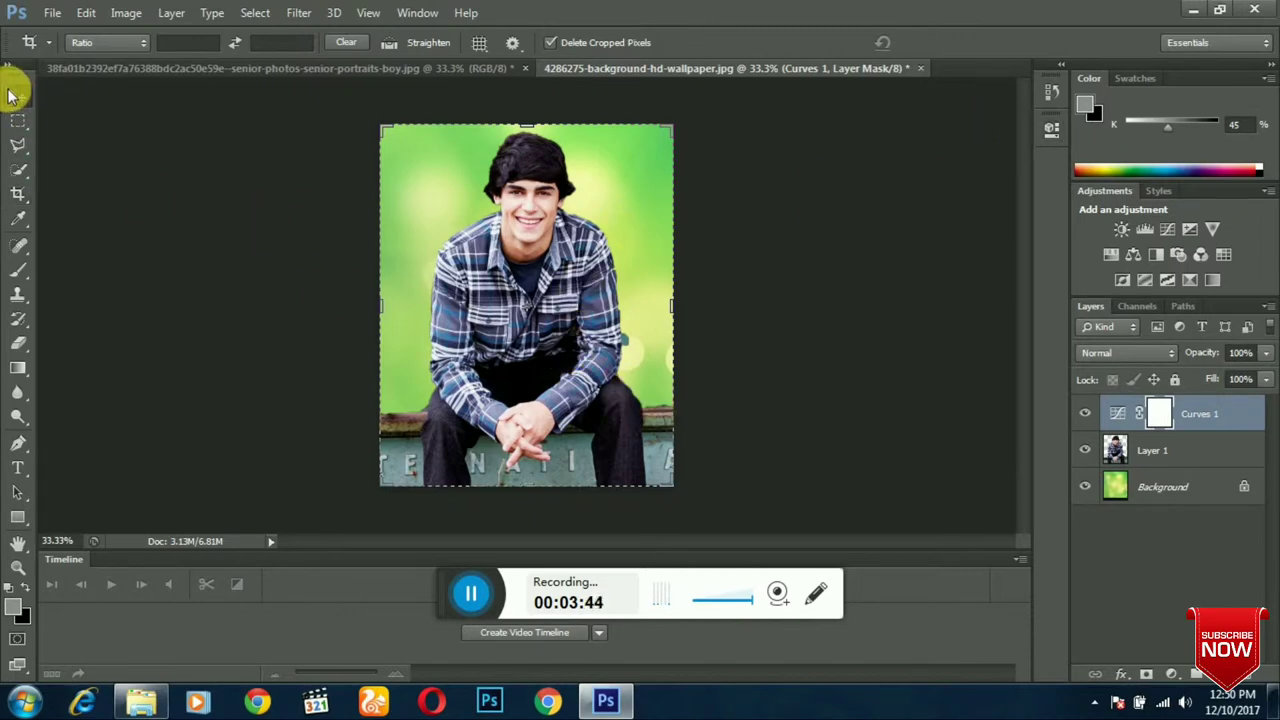
{"action": "left_click", "coordinate": [12, 95]}
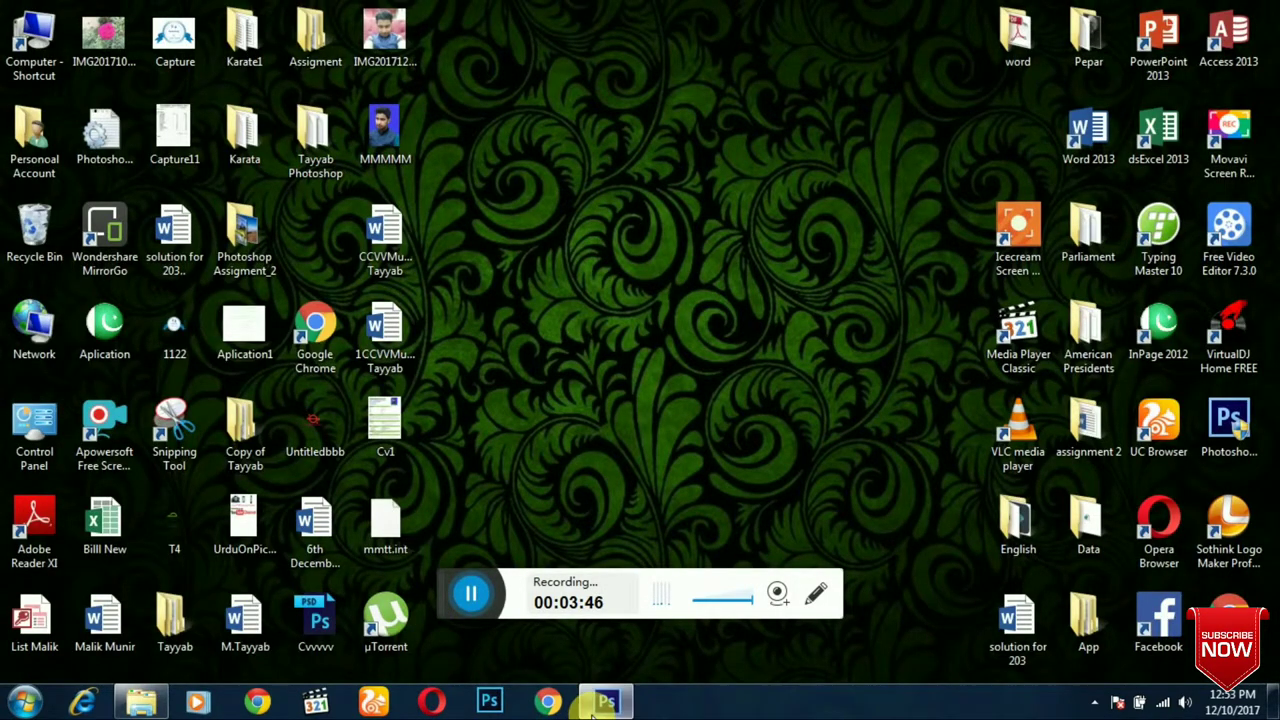
{"action": "left_click", "coordinate": [605, 700]}
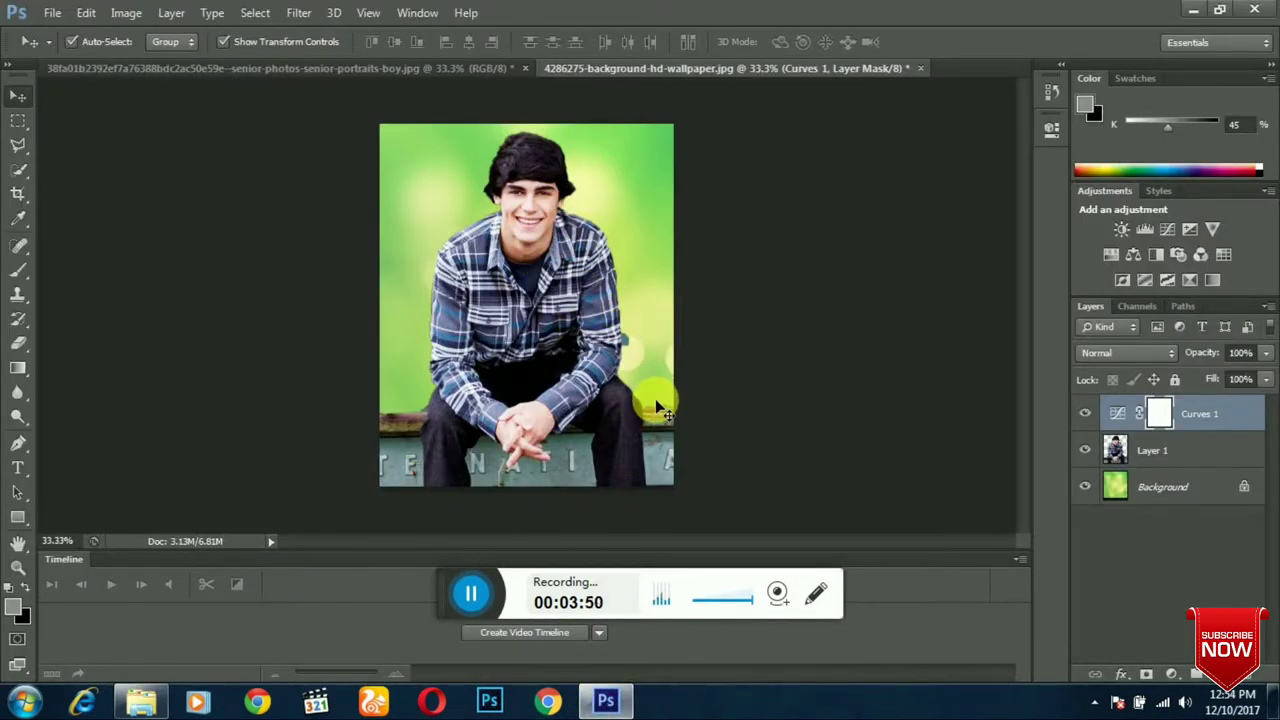
Zoom in on the shirt edge, undo a stray Eraser stroke on the Curves mask, and target Layer 1.
{"action": "key", "text": "ctrl+plus"}
{"action": "key", "text": "ctrl+plus"}
{"action": "key", "text": "ctrl+plus"}
{"action": "key", "text": "ctrl+plus"}
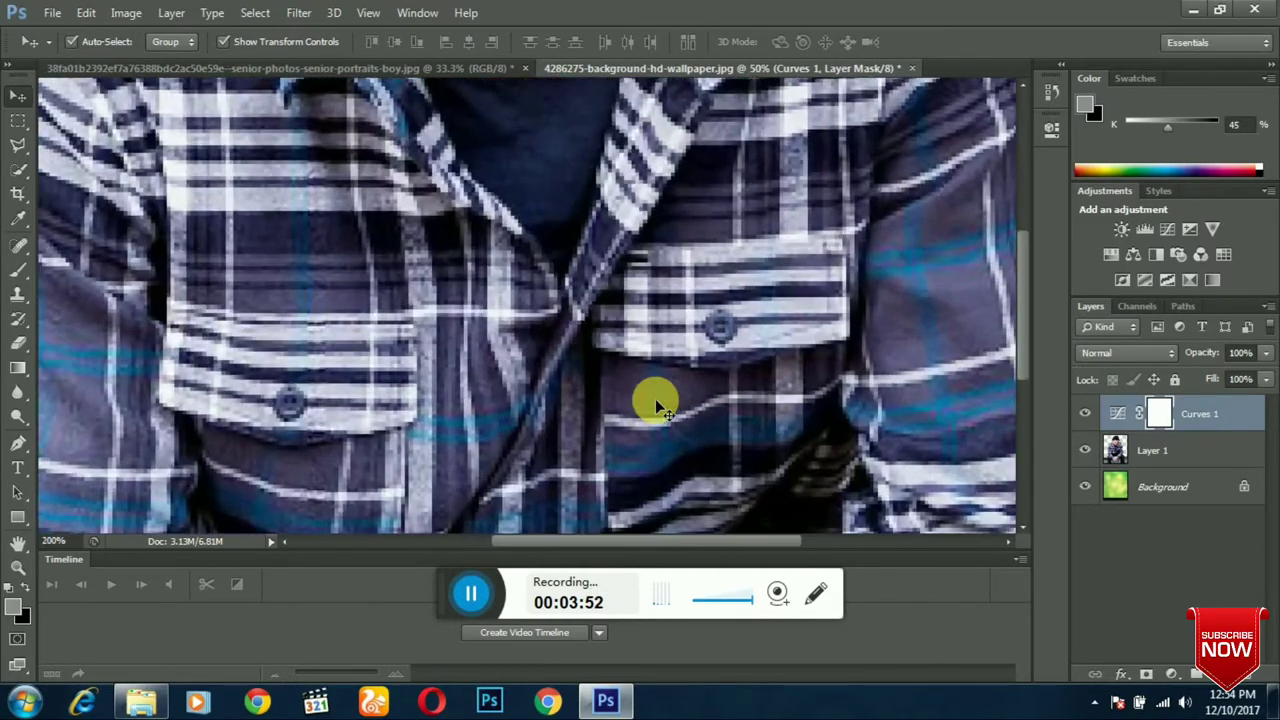
{"action": "key", "text": "ctrl+plus"}
{"action": "left_click_drag", "start_coordinate": [663, 408], "coordinate": [529, 157]}
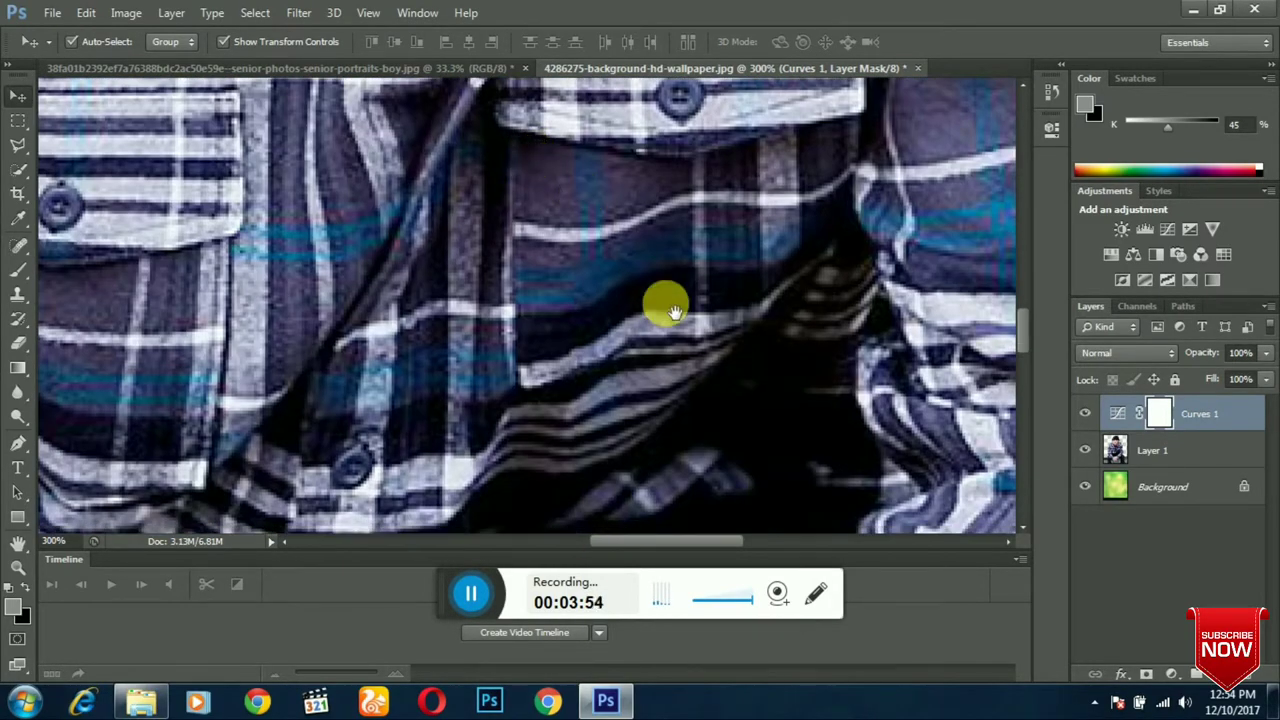
{"action": "left_click_drag", "start_coordinate": [663, 300], "coordinate": [414, 149]}
{"action": "mouse_move", "coordinate": [925, 330]}
{"action": "left_mouse_down"}
{"action": "mouse_move", "coordinate": [655, 307]}
{"action": "mouse_move", "coordinate": [523, 171]}
{"action": "left_mouse_up"}
{"action": "left_click_drag", "start_coordinate": [800, 420], "coordinate": [597, 297]}
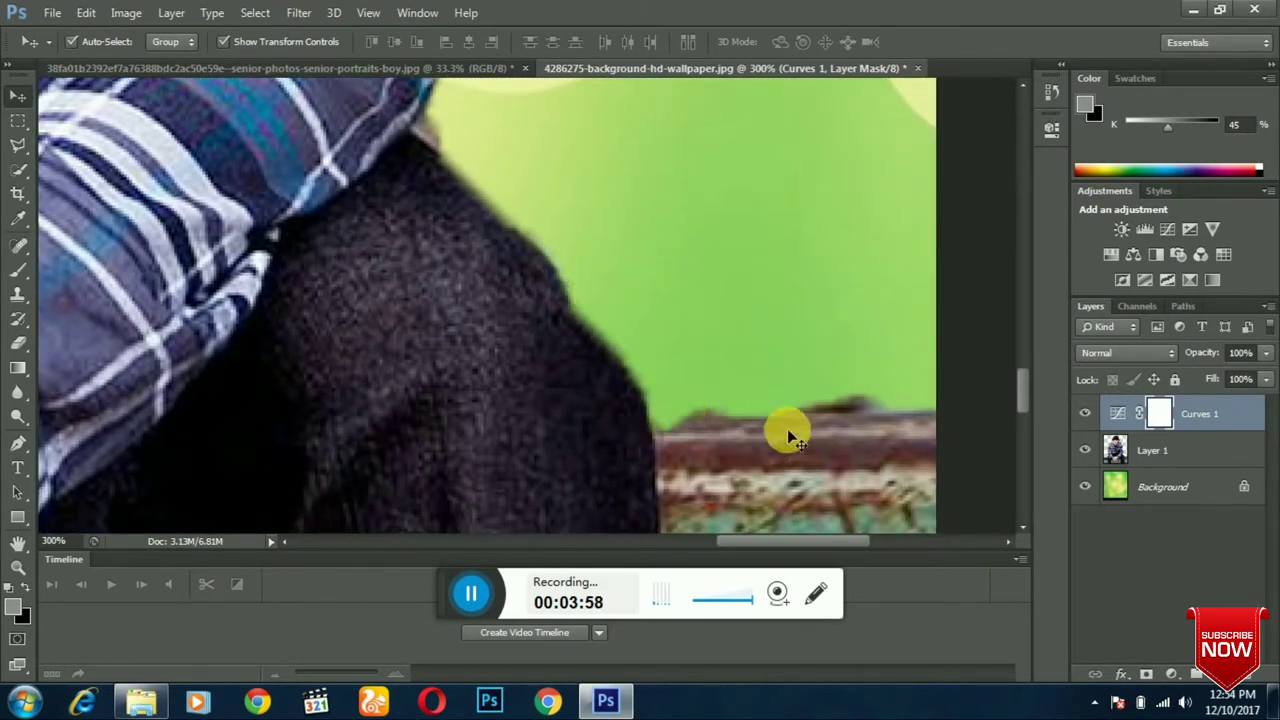
{"action": "left_click", "coordinate": [22, 345]}
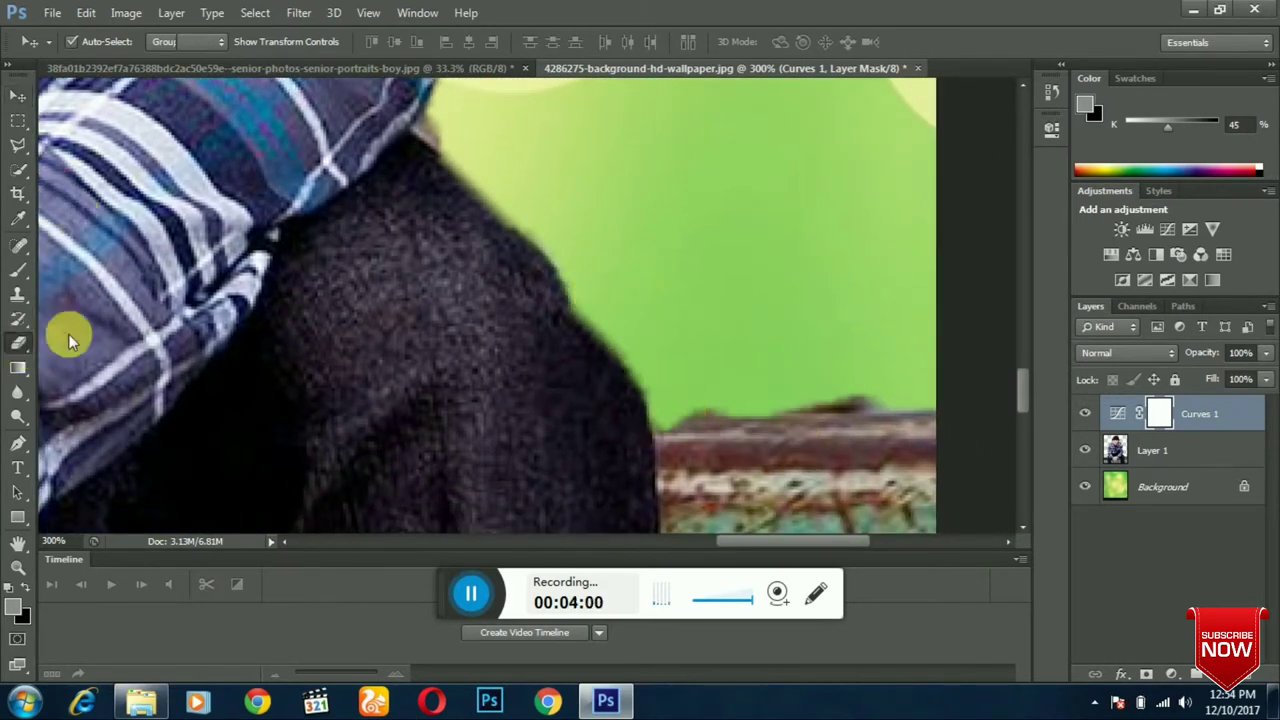
{"action": "mouse_move", "coordinate": [697, 345]}
{"action": "left_mouse_down"}
{"action": "mouse_move", "coordinate": [851, 354]}
{"action": "mouse_move", "coordinate": [877, 383]}
{"action": "mouse_move", "coordinate": [852, 403]}
{"action": "mouse_move", "coordinate": [851, 366]}
{"action": "mouse_move", "coordinate": [652, 343]}
{"action": "left_mouse_up"}
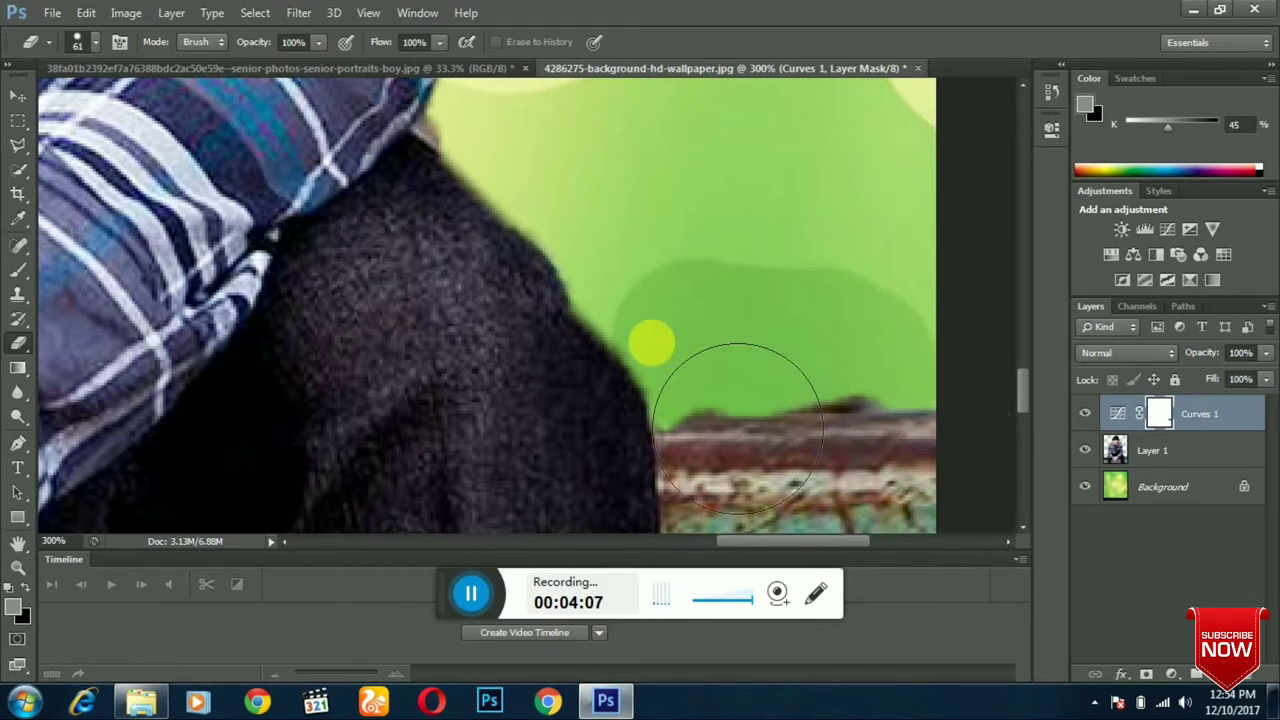
{"action": "key", "text": "ctrl+z"}
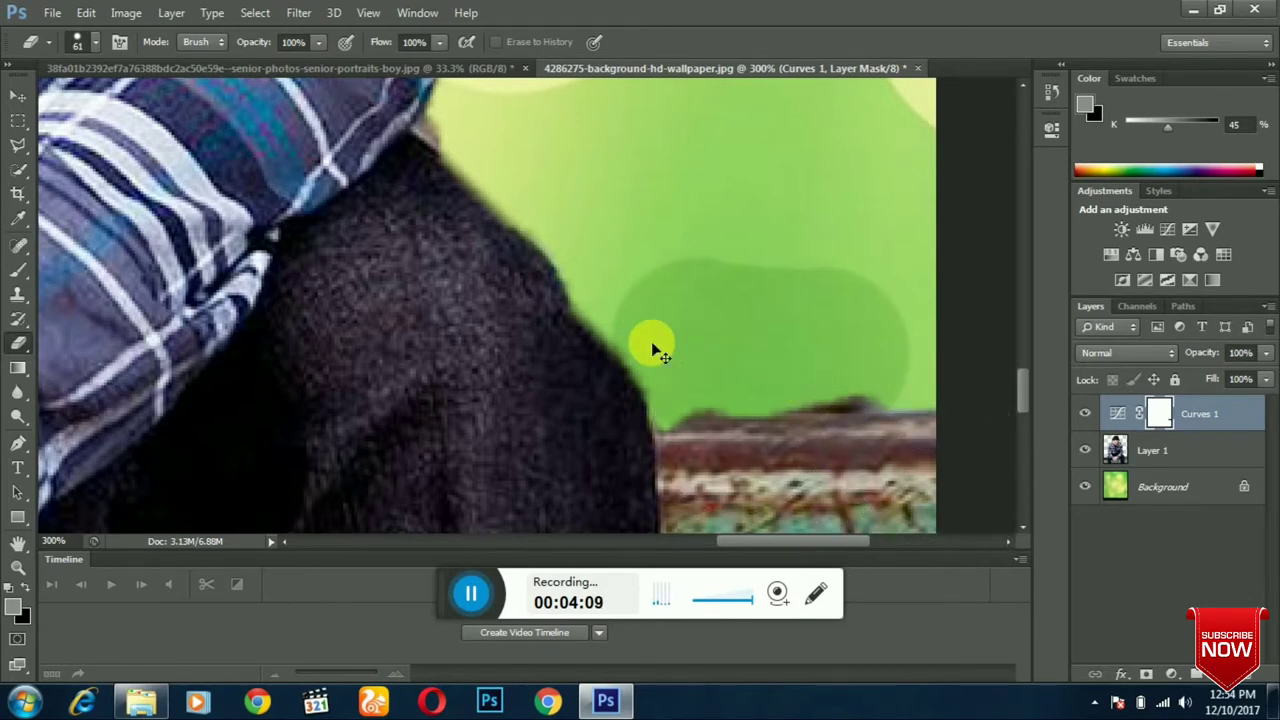
{"action": "key", "text": "ctrl+z"}
{"action": "key", "text": "ctrl+z"}
{"action": "key", "text": "ctrl+z"}
{"action": "key", "text": "ctrl+z"}
{"action": "key", "text": "ctrl+z"}
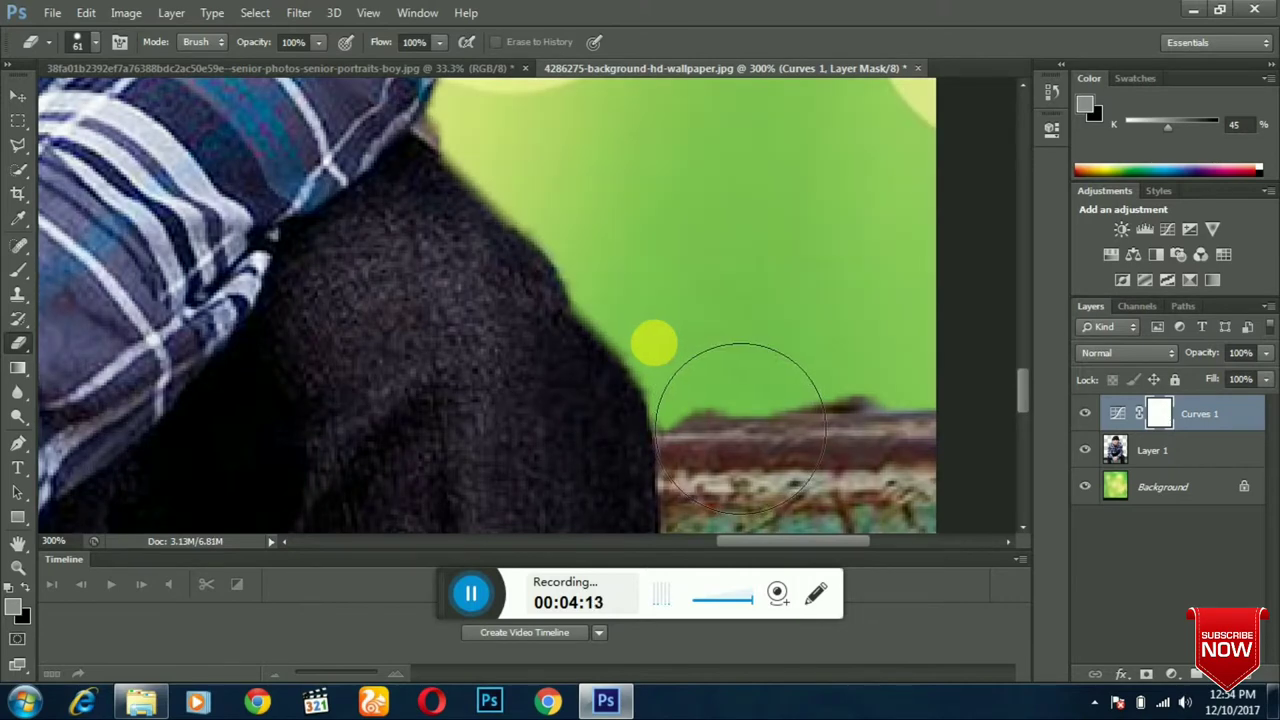
{"action": "key", "text": "alt+bracketleft"}
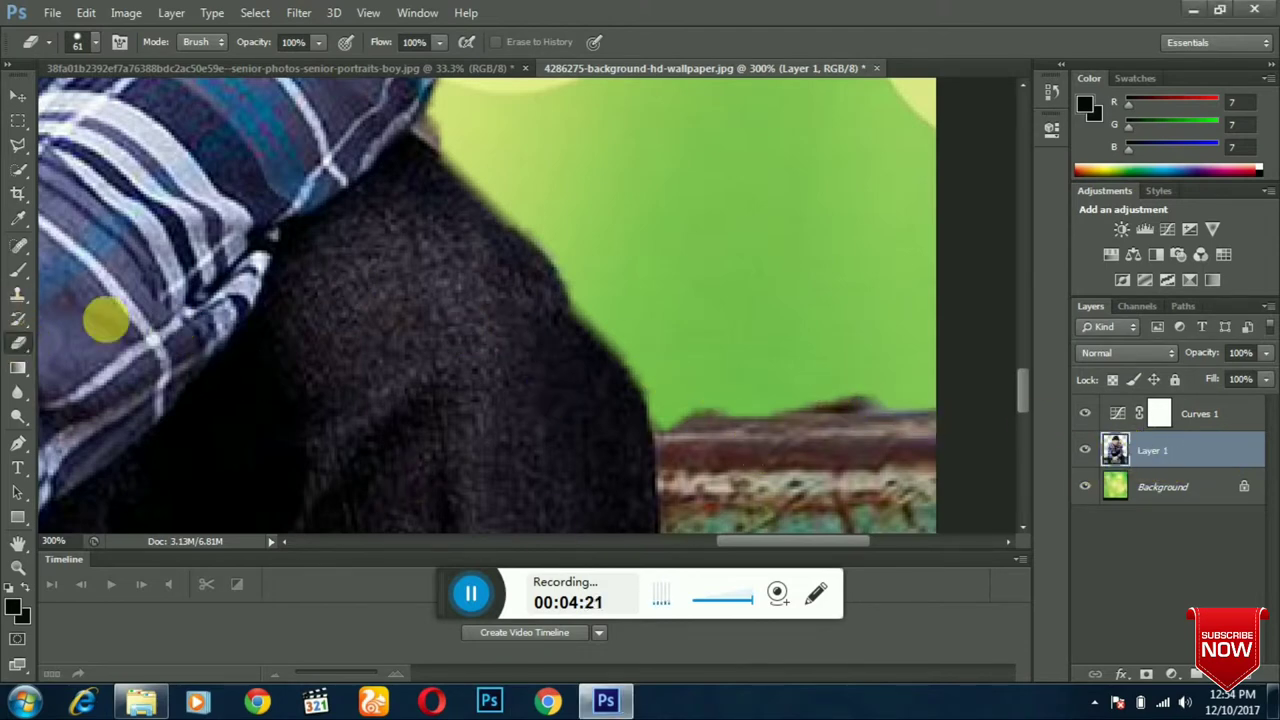
Erase the dark fringes on the log's top edge and beside the jacket, then view at 100%.
{"action": "left_click_drag", "start_coordinate": [905, 425], "coordinate": [797, 423]}
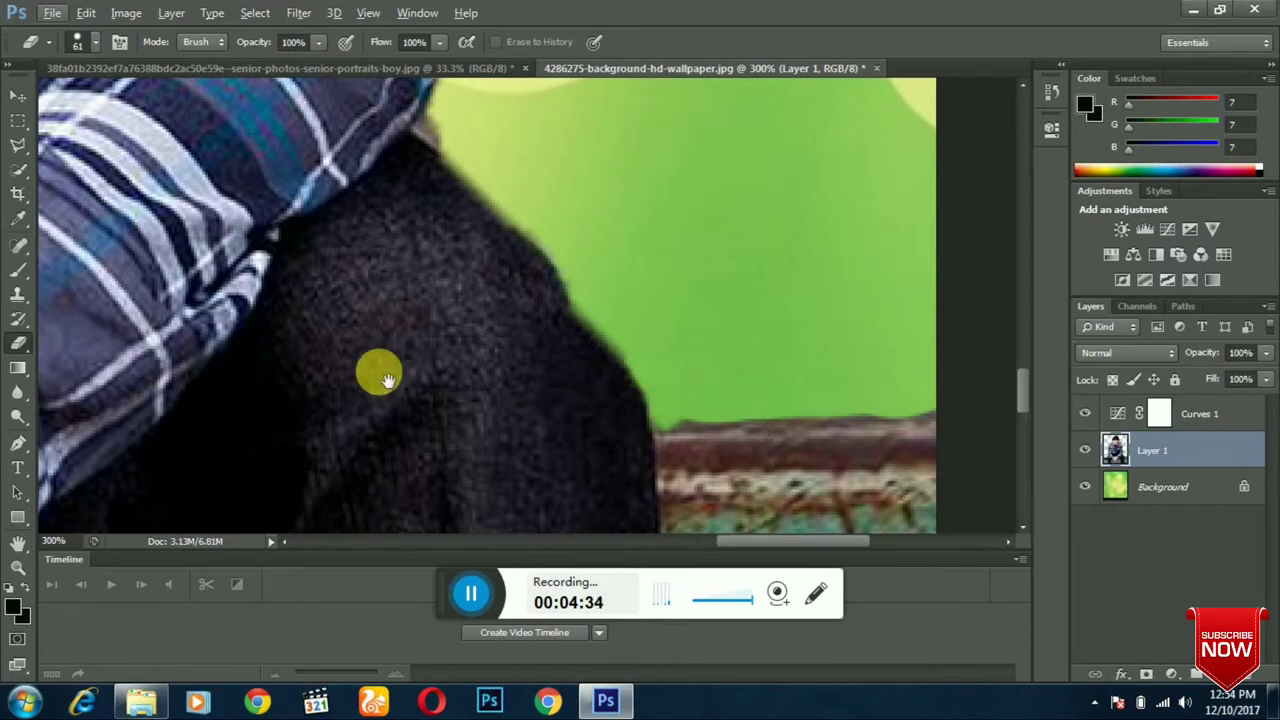
{"action": "left_click_drag", "start_coordinate": [380, 371], "coordinate": [814, 343]}
{"action": "left_click_drag", "start_coordinate": [420, 343], "coordinate": [732, 358]}
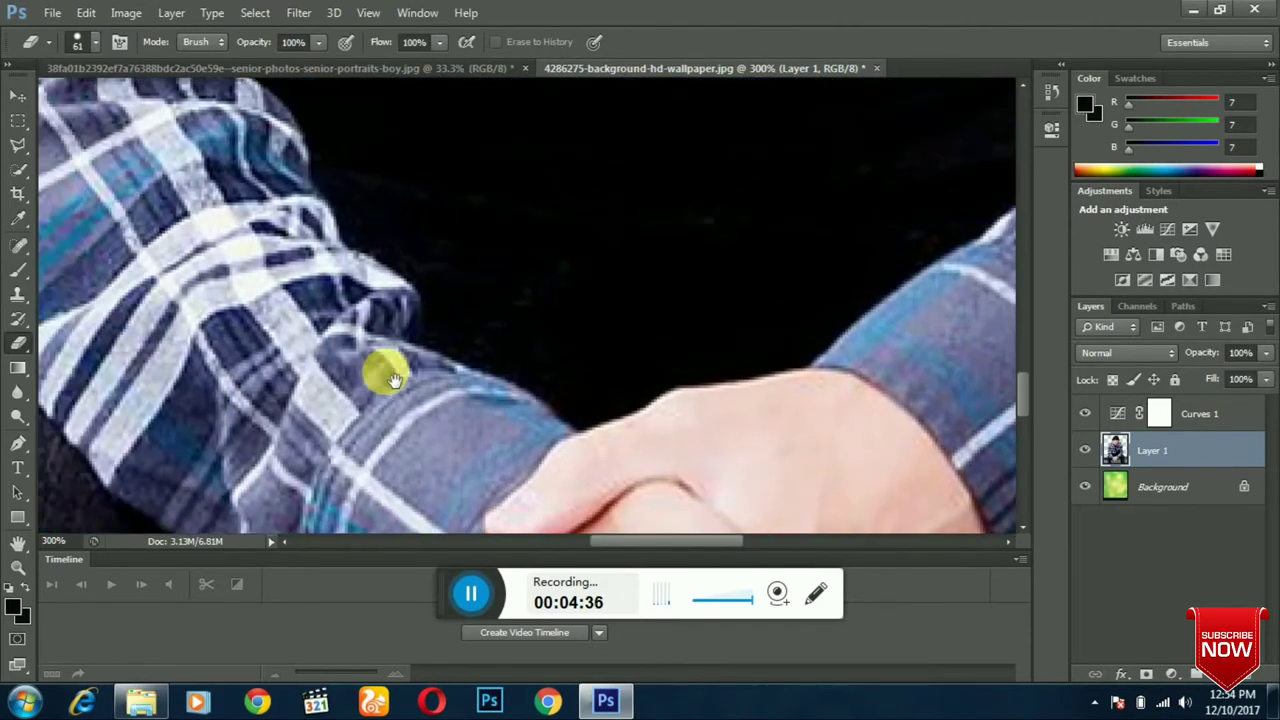
{"action": "left_click_drag", "start_coordinate": [380, 366], "coordinate": [571, 323]}
{"action": "left_click_drag", "start_coordinate": [420, 351], "coordinate": [546, 373]}
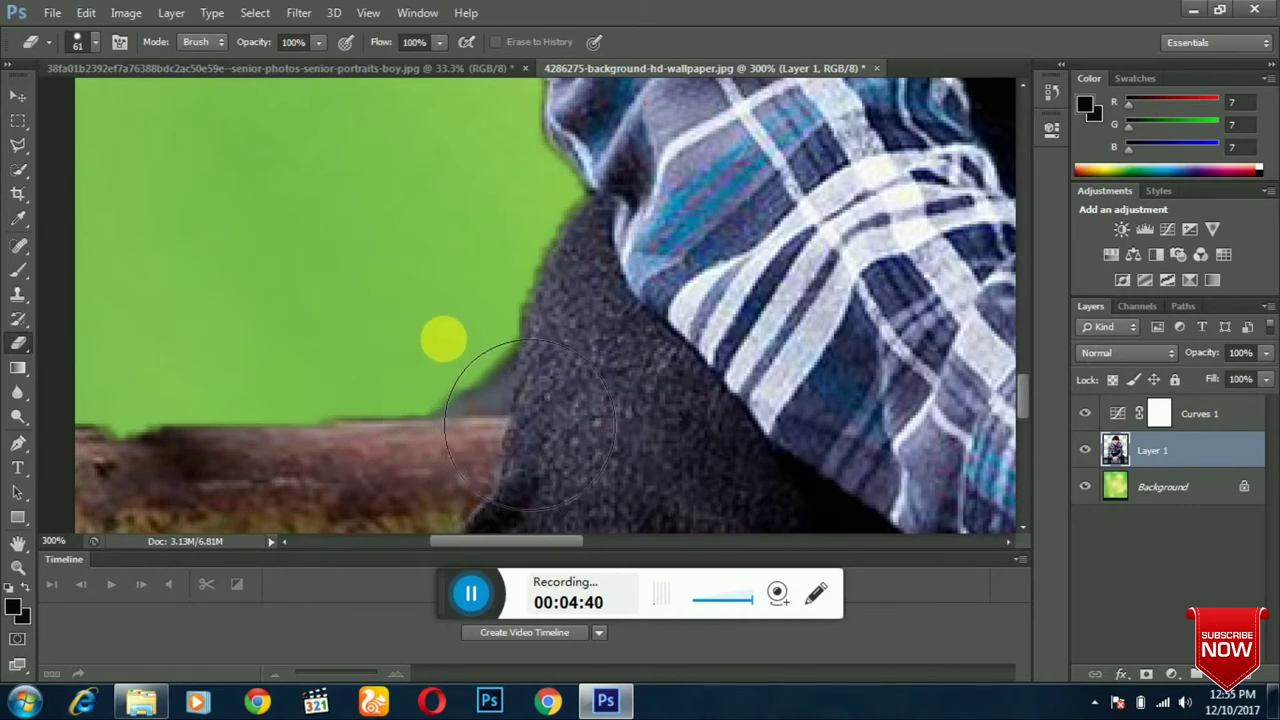
{"action": "mouse_move", "coordinate": [530, 423]}
{"action": "left_mouse_down"}
{"action": "mouse_move", "coordinate": [516, 449]}
{"action": "mouse_move", "coordinate": [544, 362]}
{"action": "left_mouse_up"}
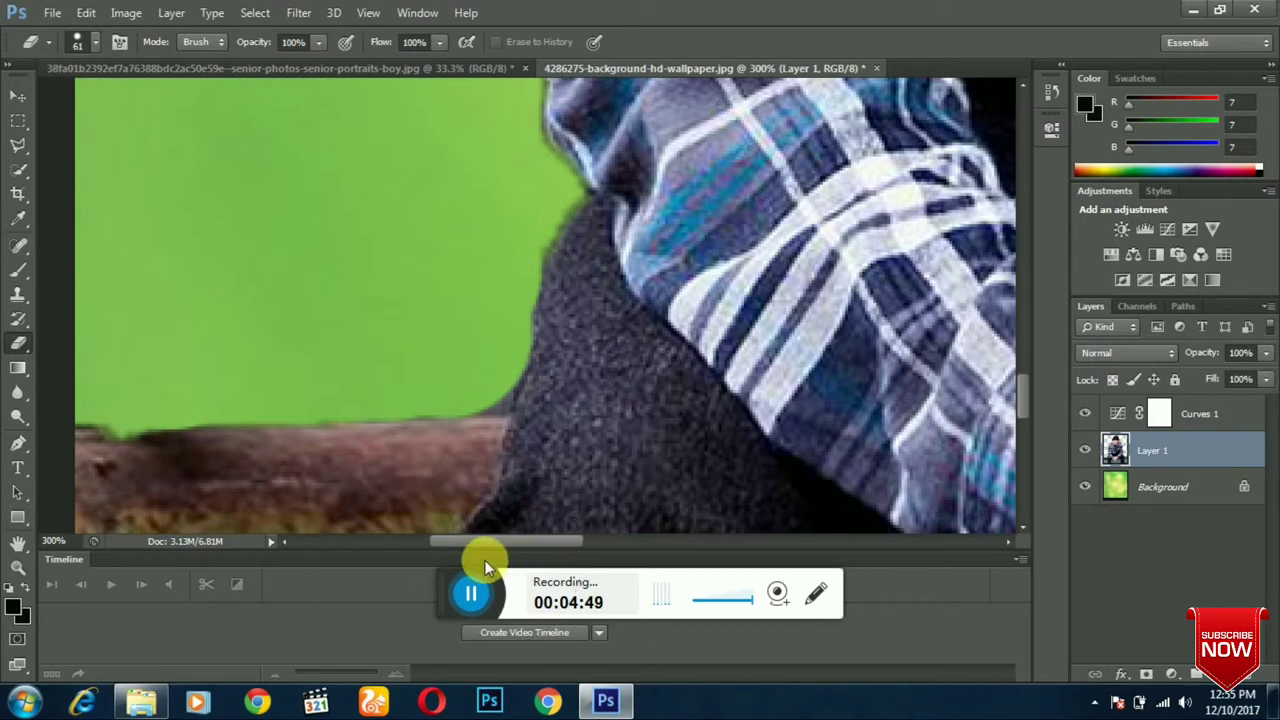
{"action": "key", "text": "ctrl+1"}
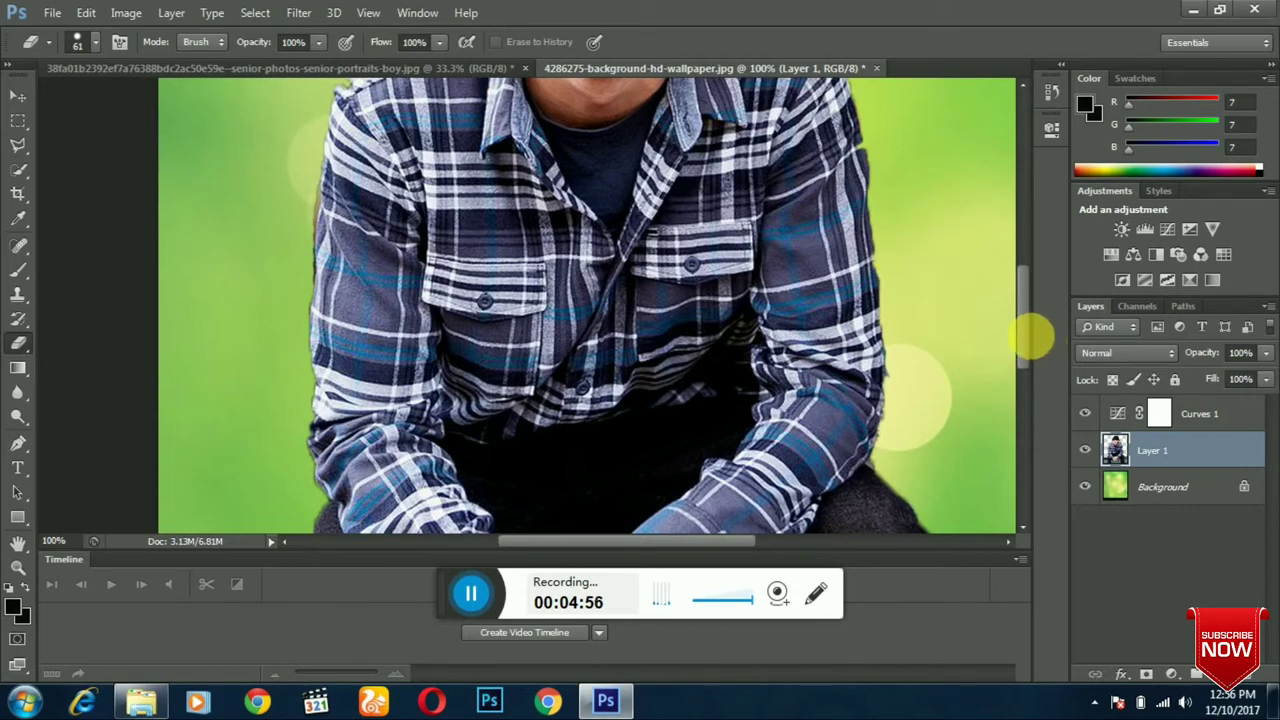
{"action": "left_click_drag", "start_coordinate": [1026, 334], "coordinate": [1026, 244]}
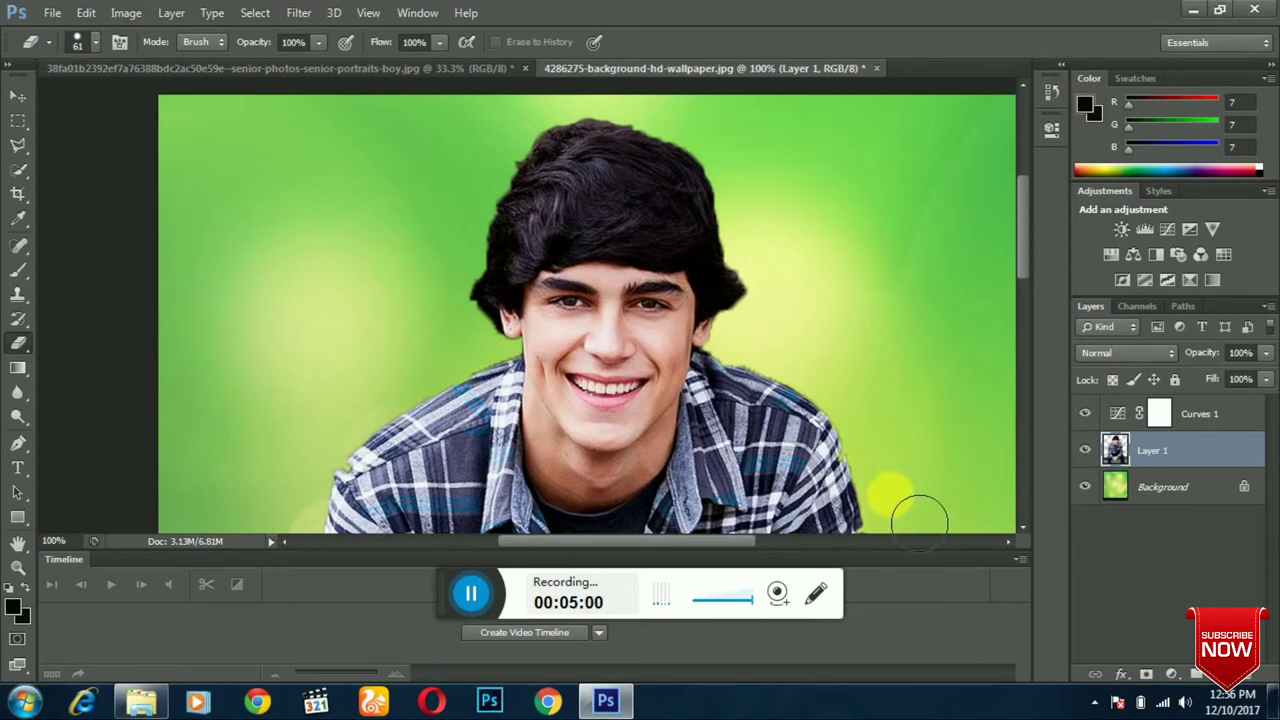
Zoom out to 25%, switch to the Move tool, and bring up Save As.
{"action": "left_click", "coordinate": [680, 370]}
{"action": "key", "text": "ctrl+minus"}
{"action": "key", "text": "ctrl+minus"}
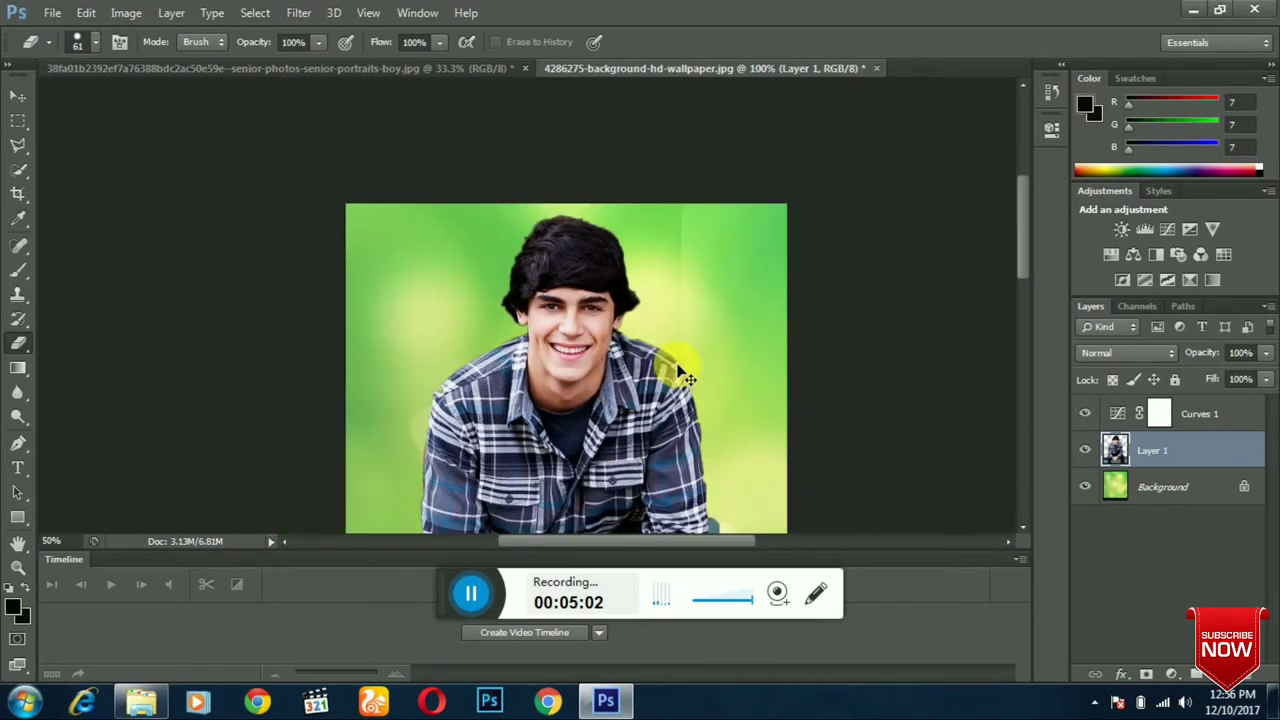
{"action": "key", "text": "ctrl+minus"}
{"action": "key", "text": "ctrl+minus"}
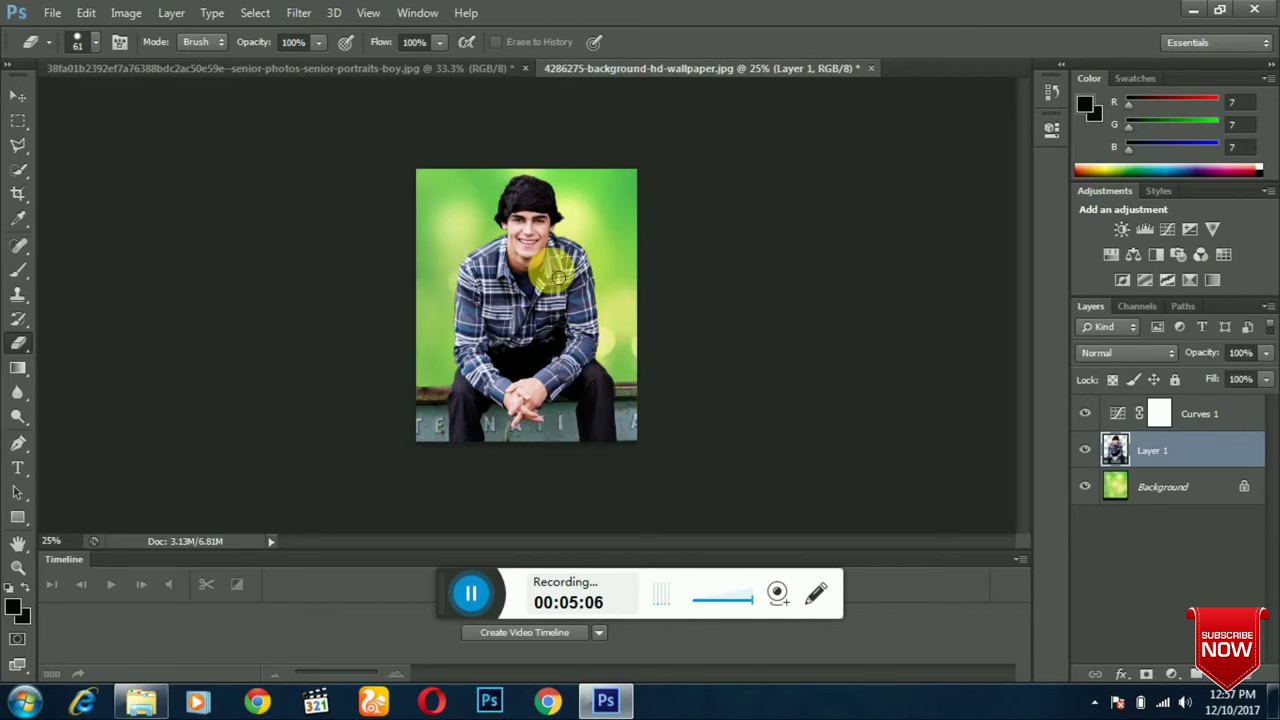
{"action": "left_click", "coordinate": [18, 95]}
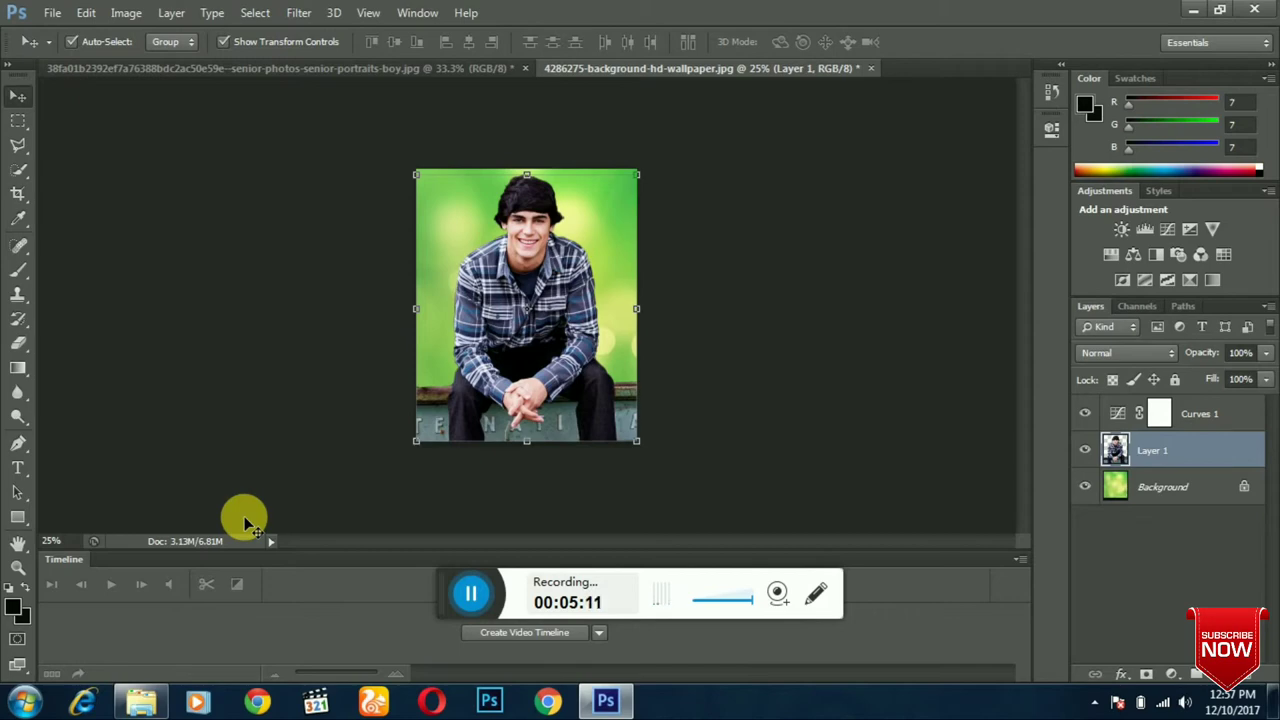
{"action": "key", "text": "ctrl+shift+s"}
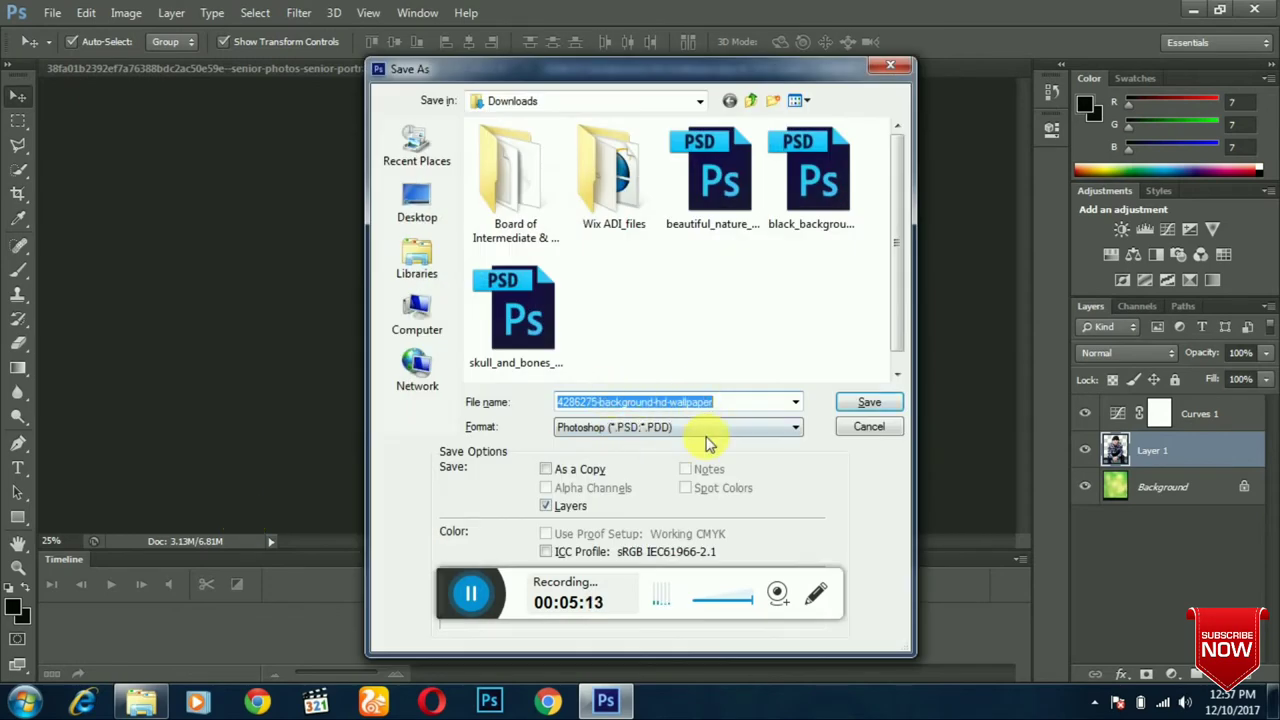
Save the composite as JPEG, replacing 4286275-background-hd-wallpaper.jpg and accepting the default JPEG options.
{"action": "left_click", "coordinate": [710, 430]}
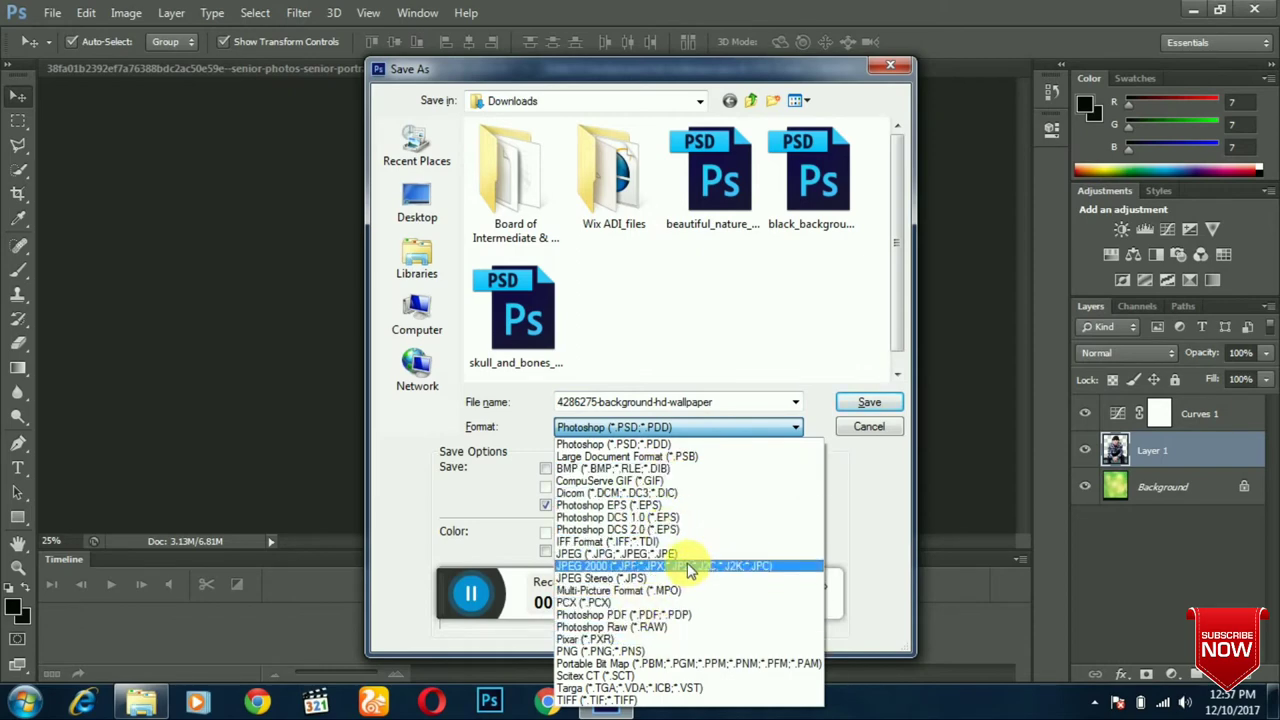
{"action": "left_click", "coordinate": [655, 554]}
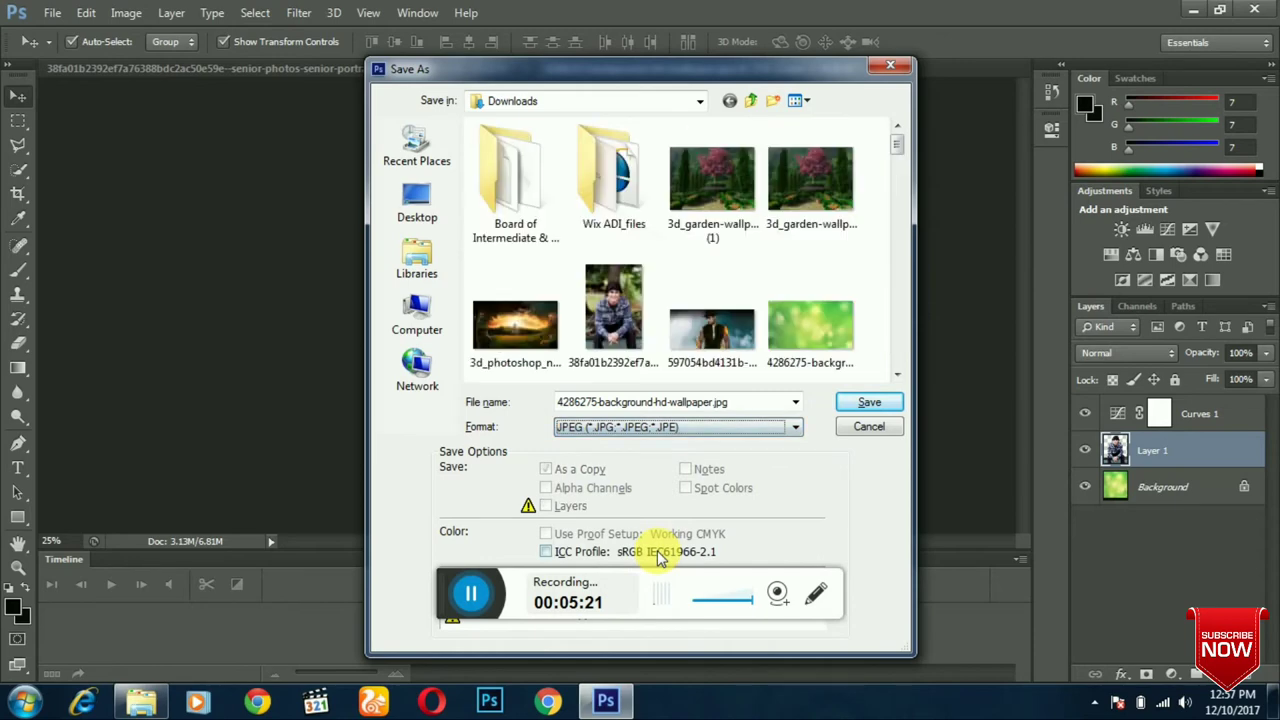
{"action": "left_click", "coordinate": [875, 402]}
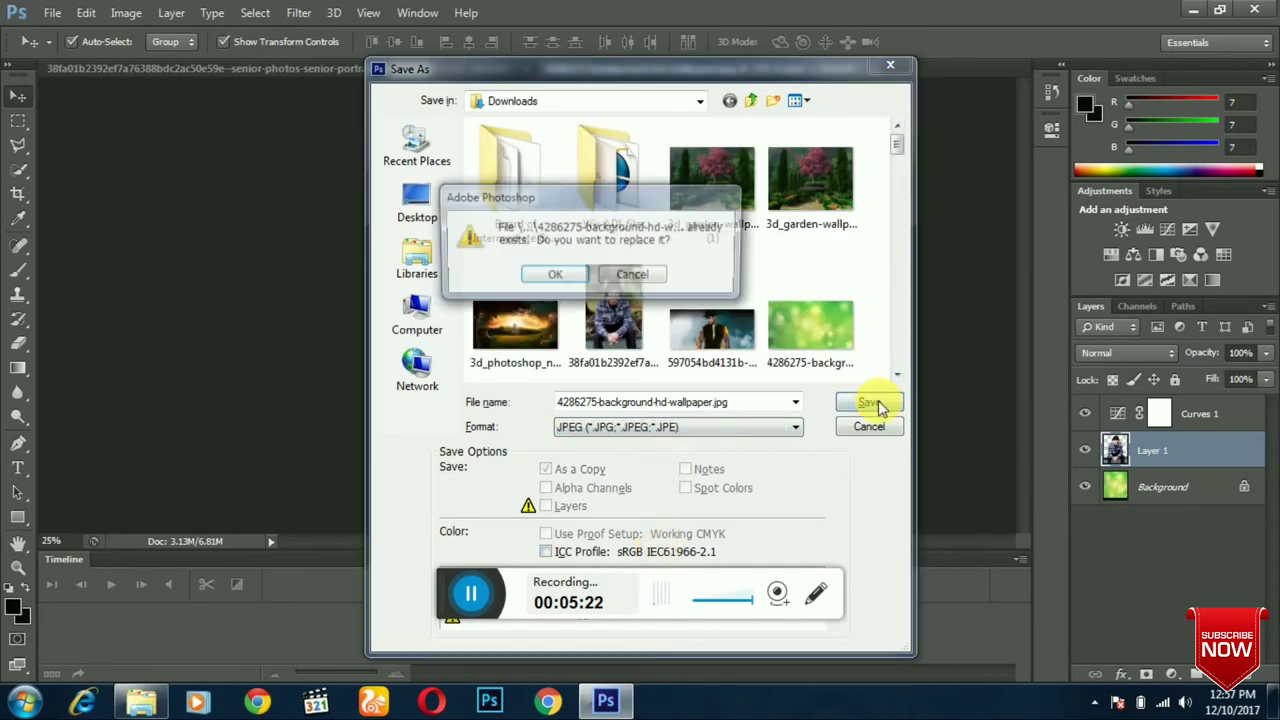
{"action": "left_click", "coordinate": [554, 276]}
{"action": "left_click", "coordinate": [752, 173]}
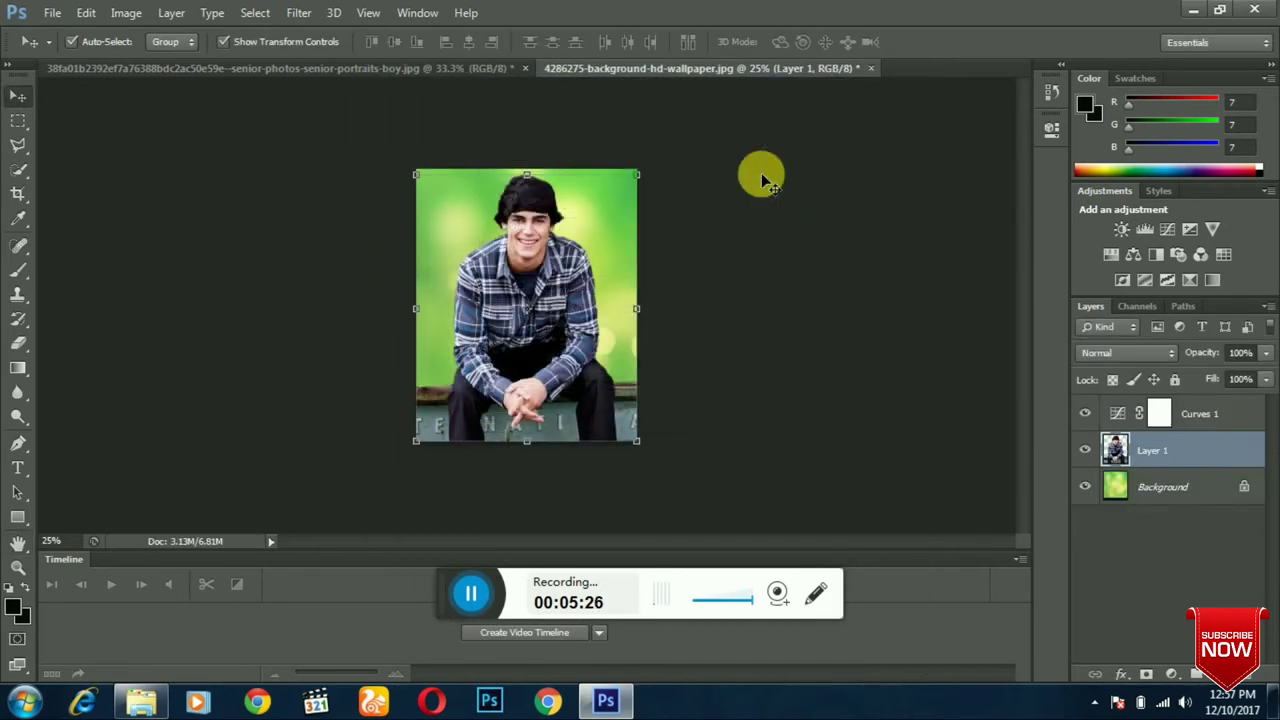
Quit Photoshop without saving changes to the remaining open documents.
{"action": "left_click", "coordinate": [1255, 10]}
{"action": "left_click", "coordinate": [610, 274]}
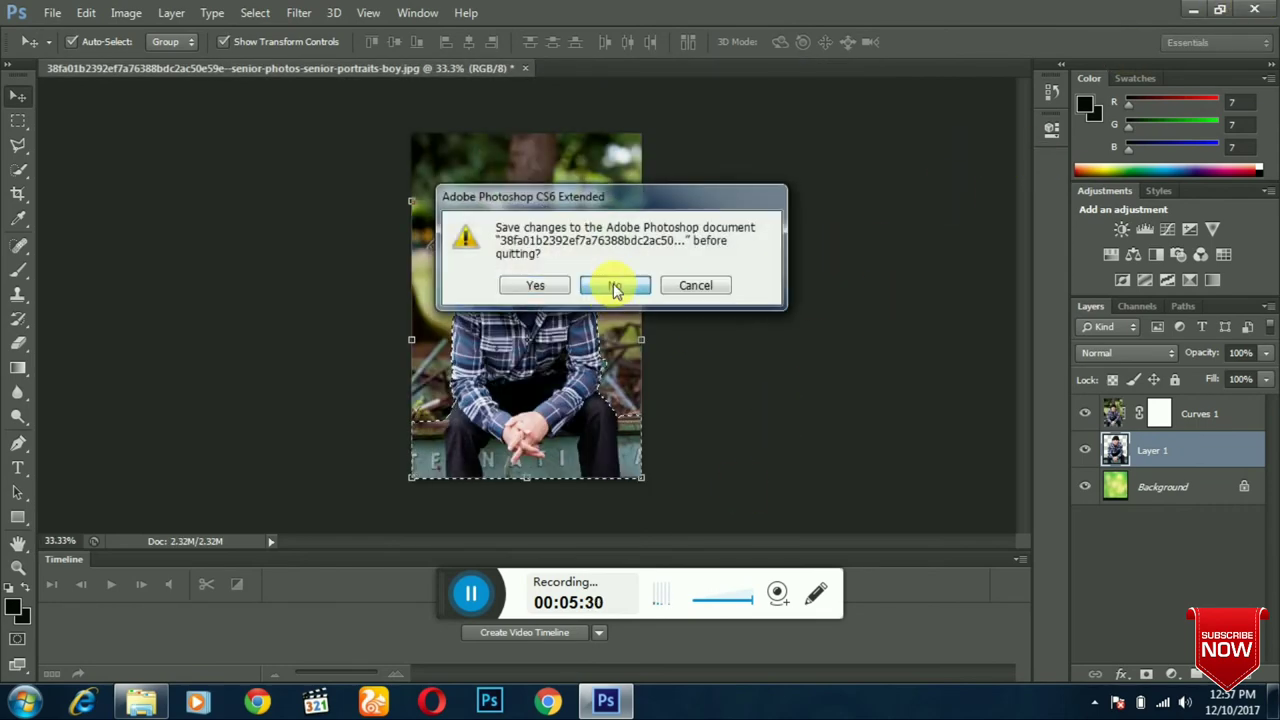
{"action": "left_click", "coordinate": [612, 283]}
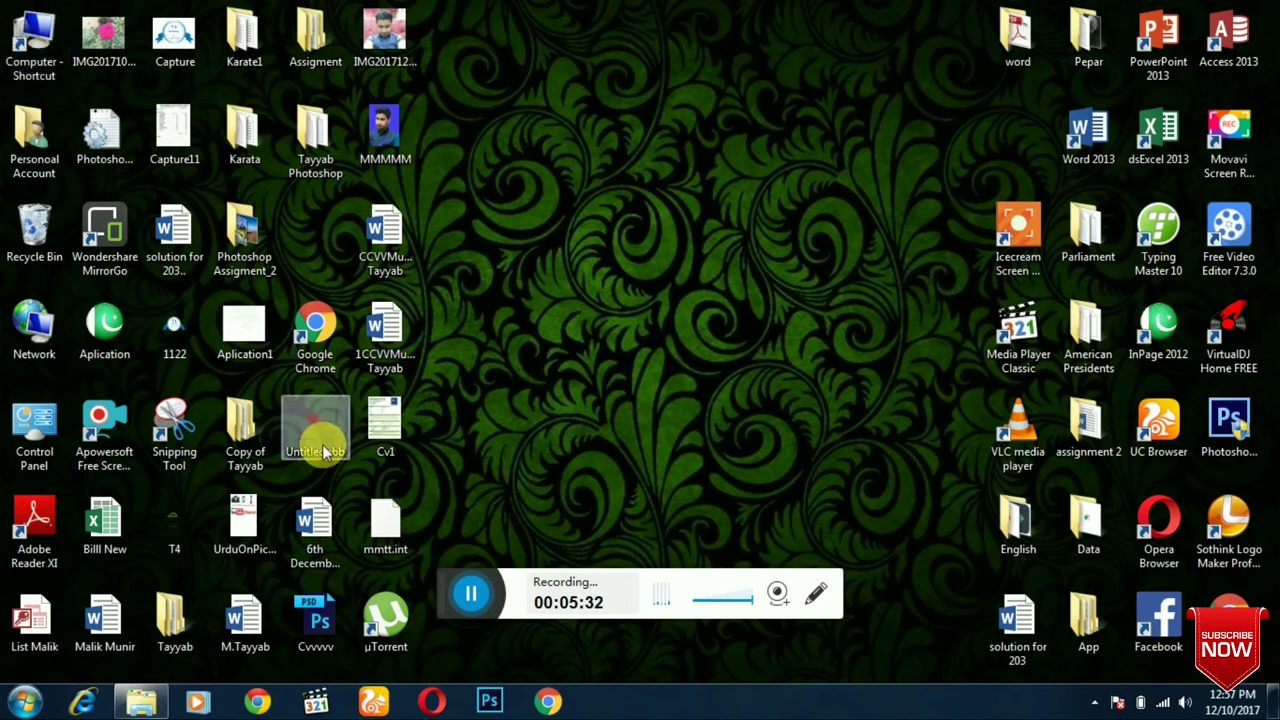
Flip between the original forest portrait and the green-background composite, then close the viewer and Downloads window.
{"action": "left_click", "coordinate": [466, 594]}
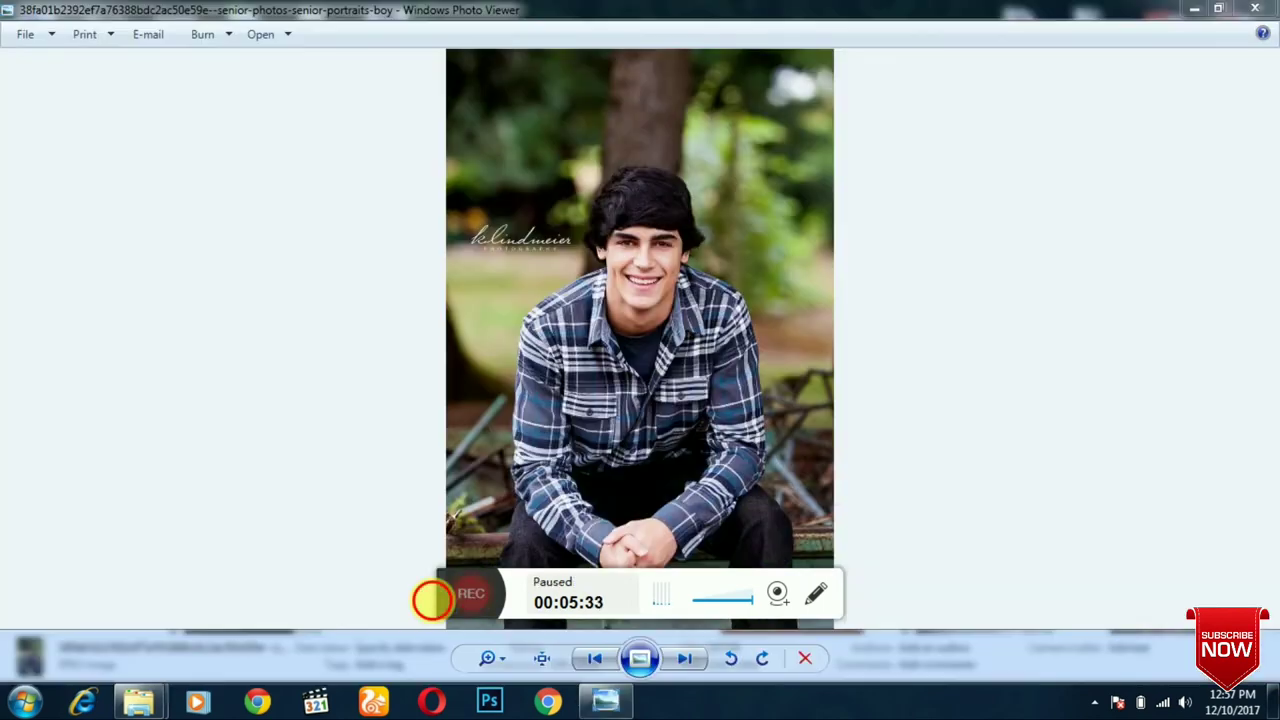
{"action": "left_click", "coordinate": [688, 659]}
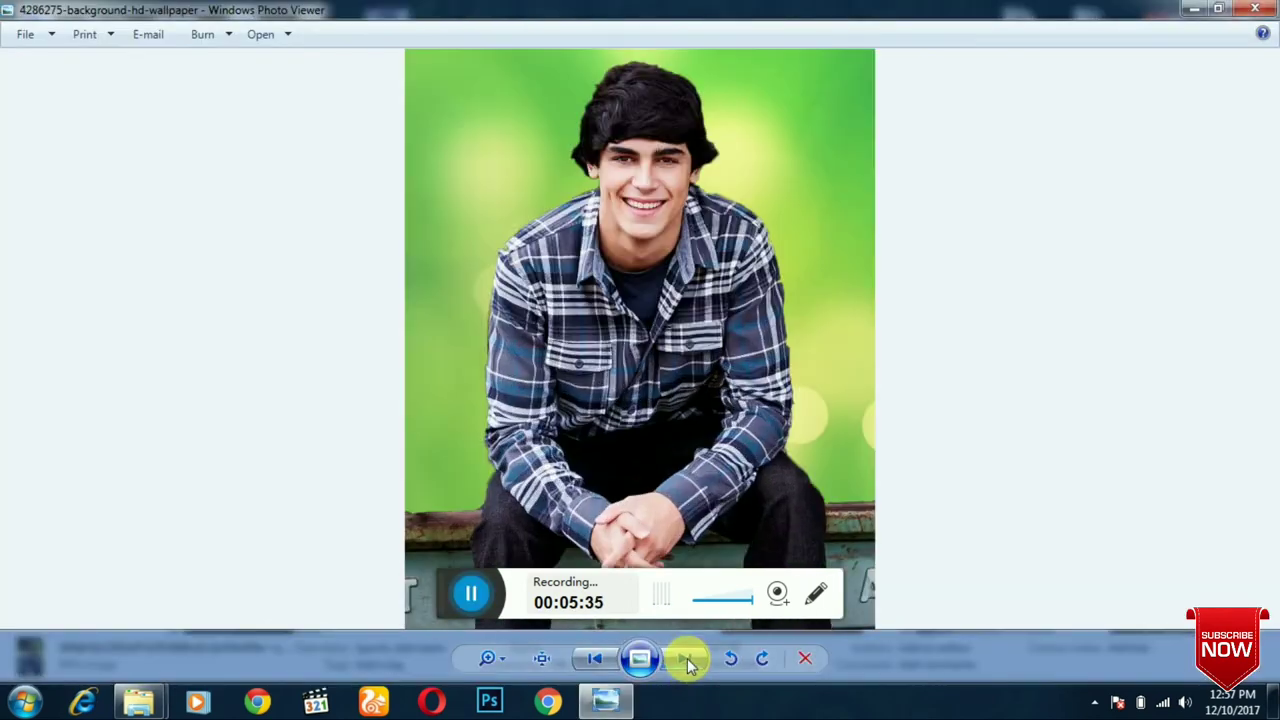
{"action": "left_click", "coordinate": [590, 660]}
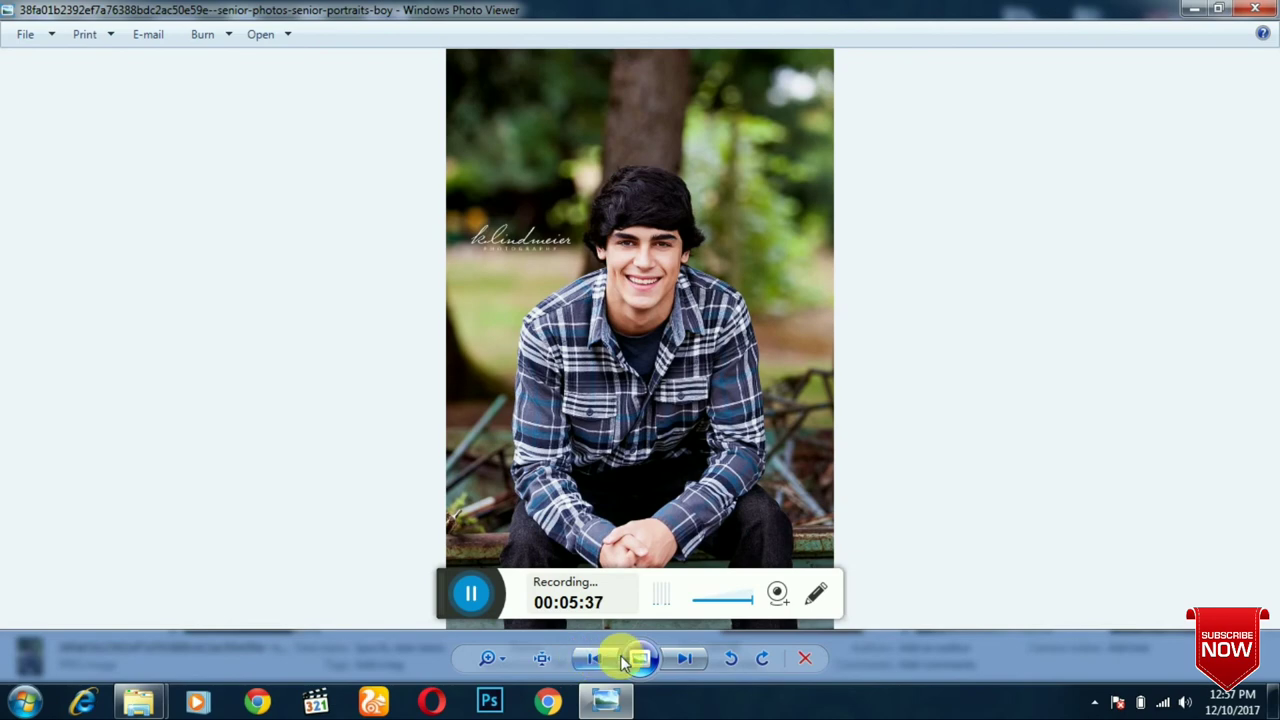
{"action": "left_click", "coordinate": [673, 660]}
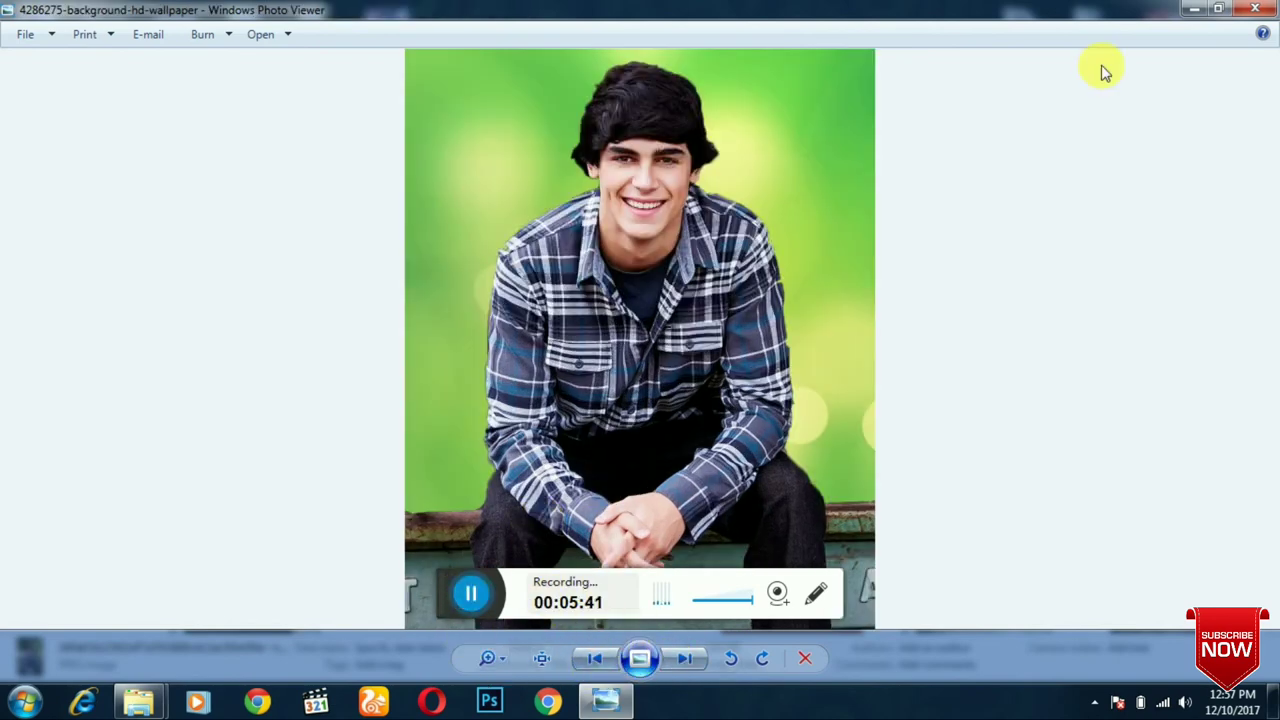
{"action": "left_click", "coordinate": [1262, 10]}
{"action": "left_click", "coordinate": [1252, 10]}
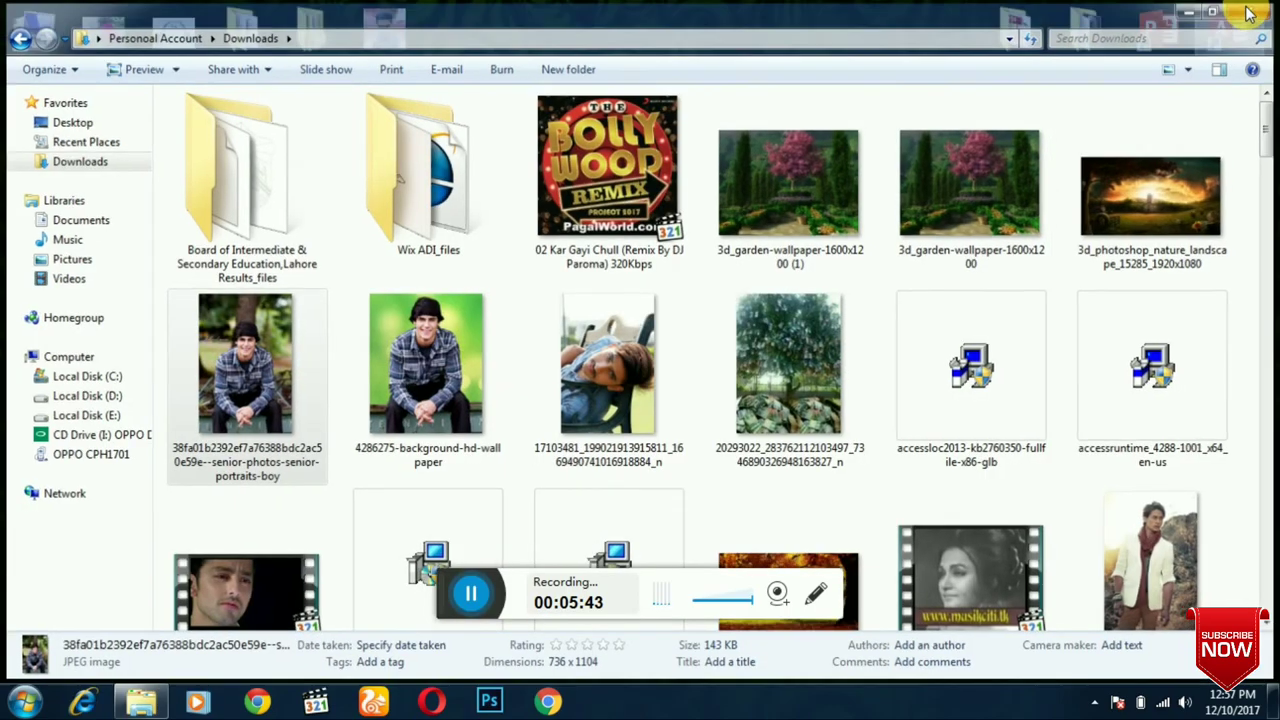